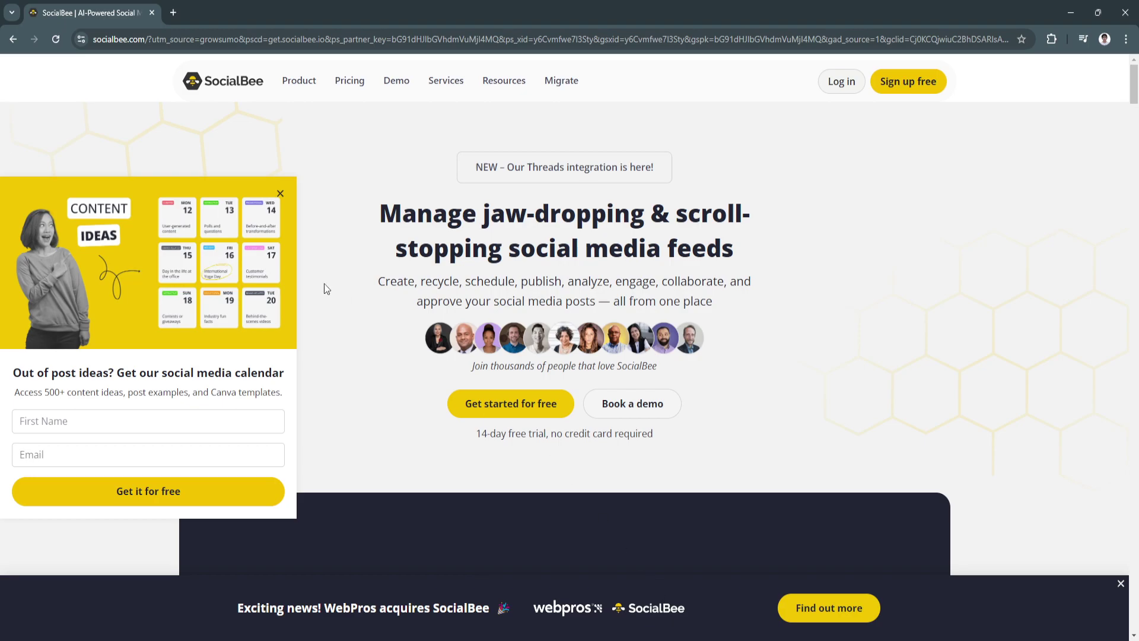
Step: Dismiss the content calendar offer and look through the SocialBee homepage's features, supported networks and AI content section
left_click(278, 194)
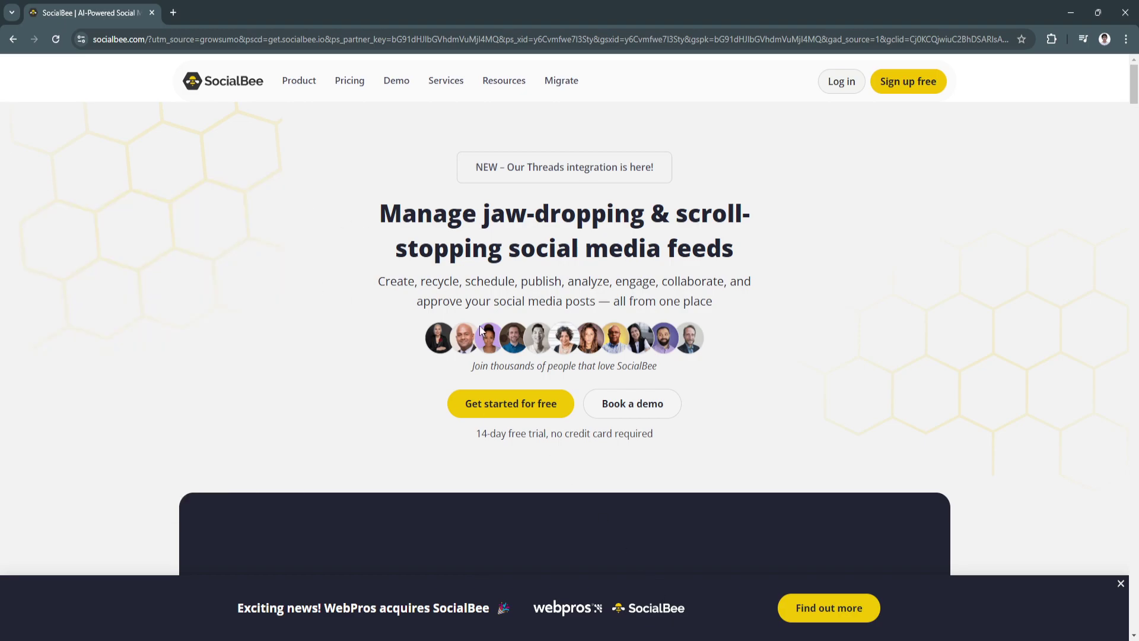
middle_click(1059, 148)
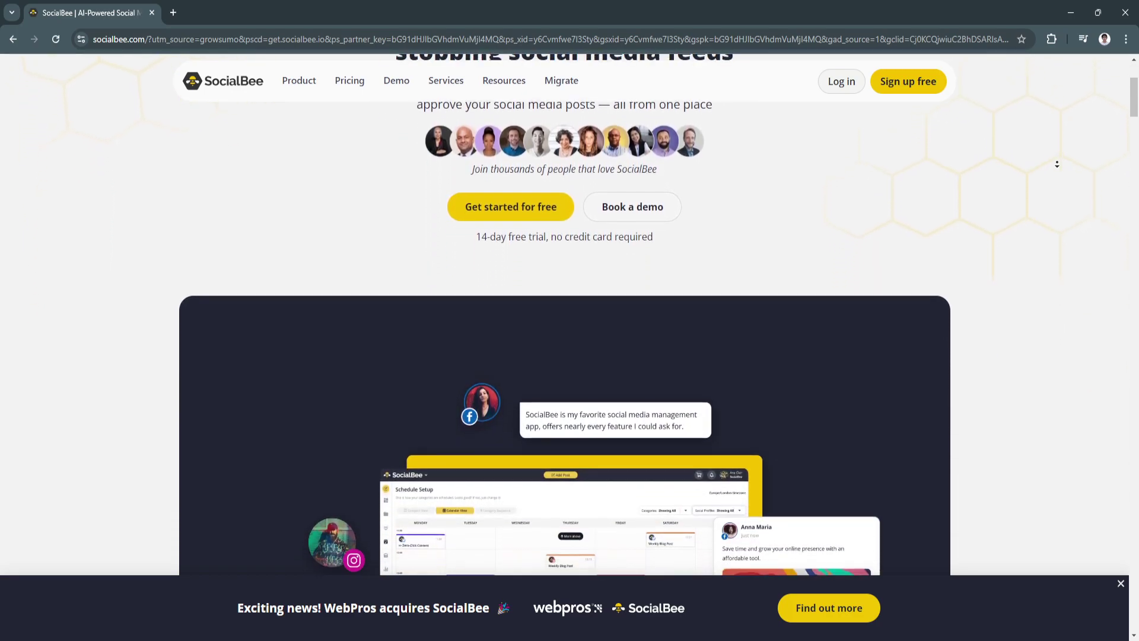
middle_click(1058, 168)
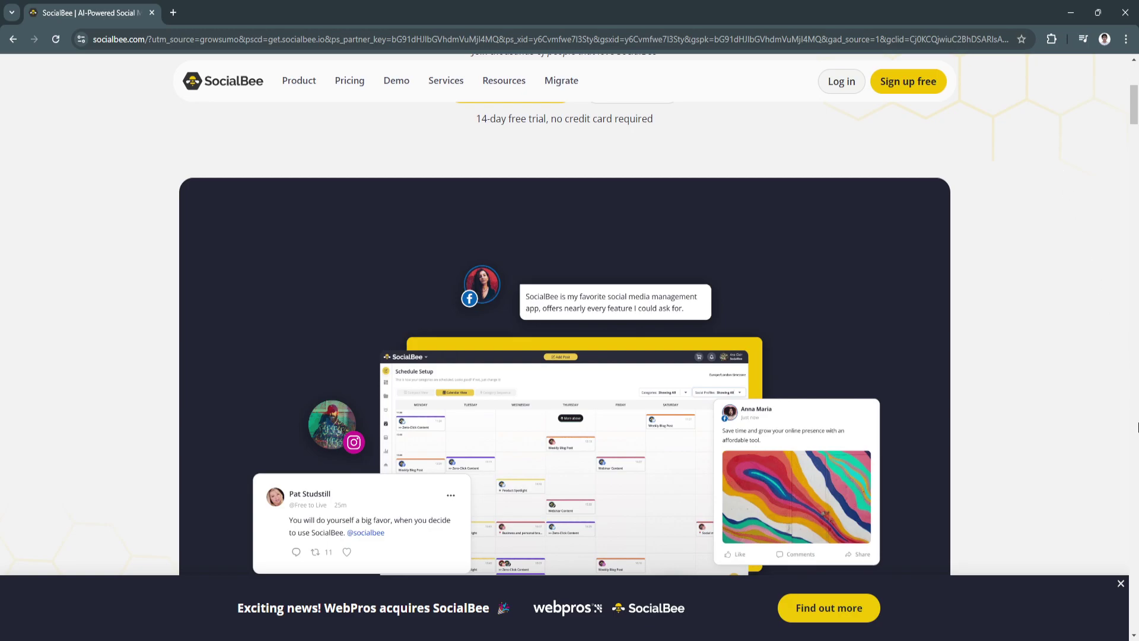
middle_click(1009, 203)
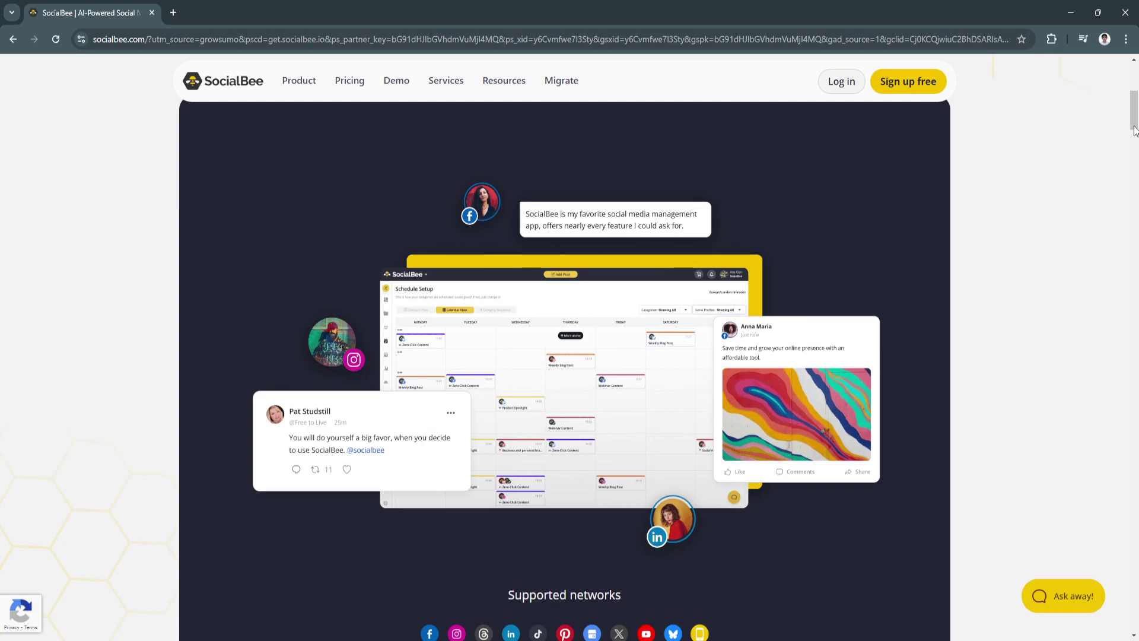
scroll(1091, 170, "down", 2)
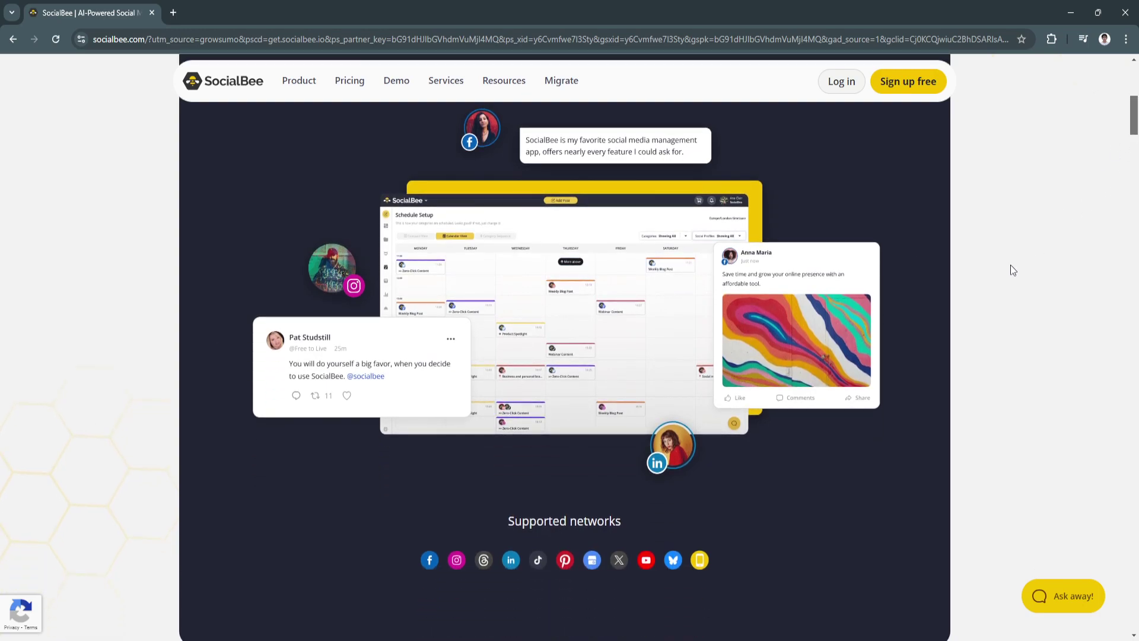
middle_click(979, 270)
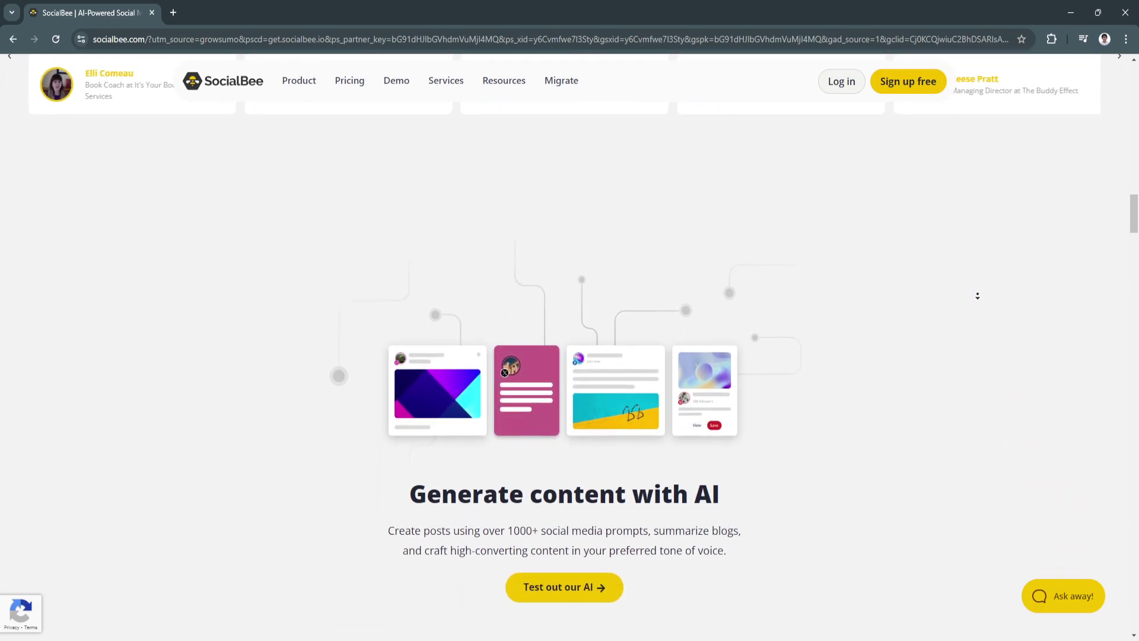
left_click(1042, 272)
left_click_drag(1134, 230, 1136, 95)
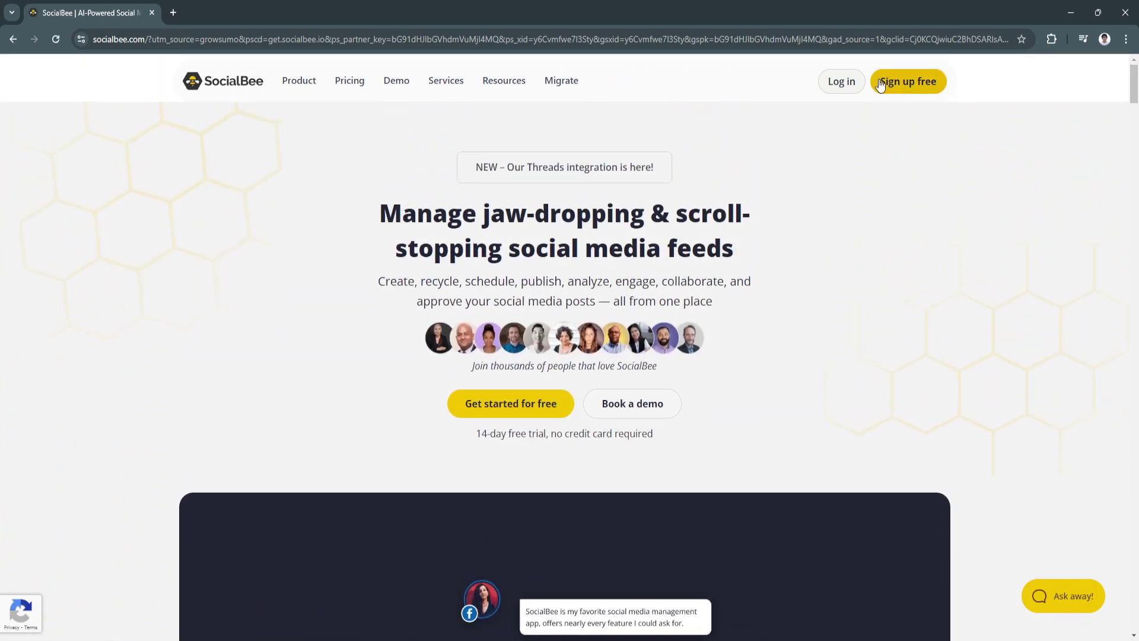
Step: Start a free SocialBee sign-up, skip the website entry for not having one yet, and dismiss the webinar offer
left_click(897, 82)
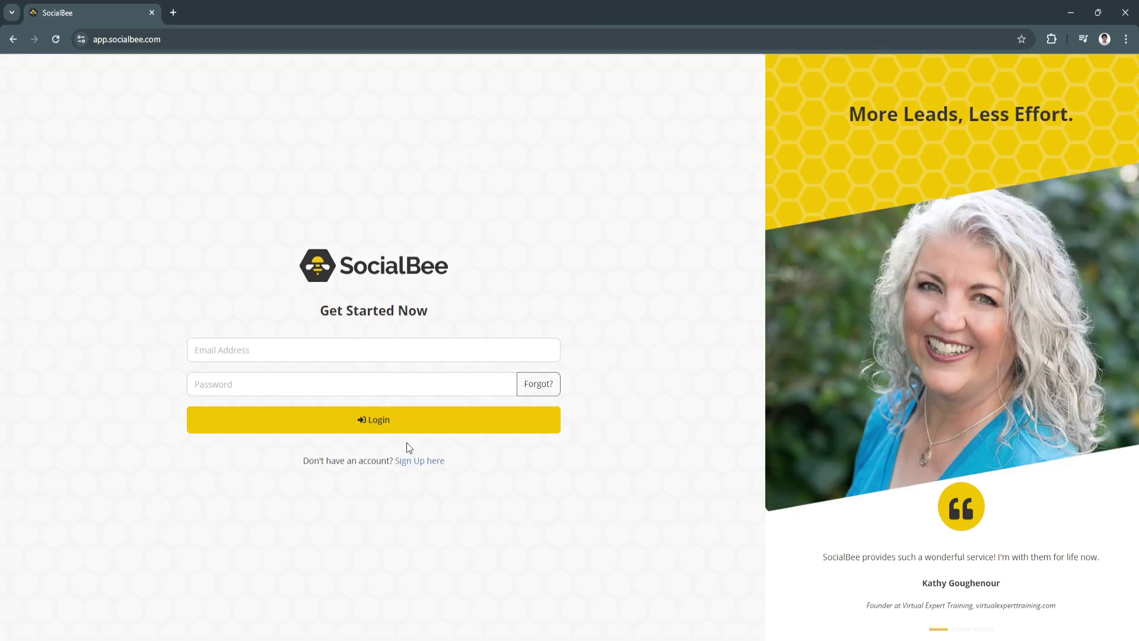
left_click(423, 465)
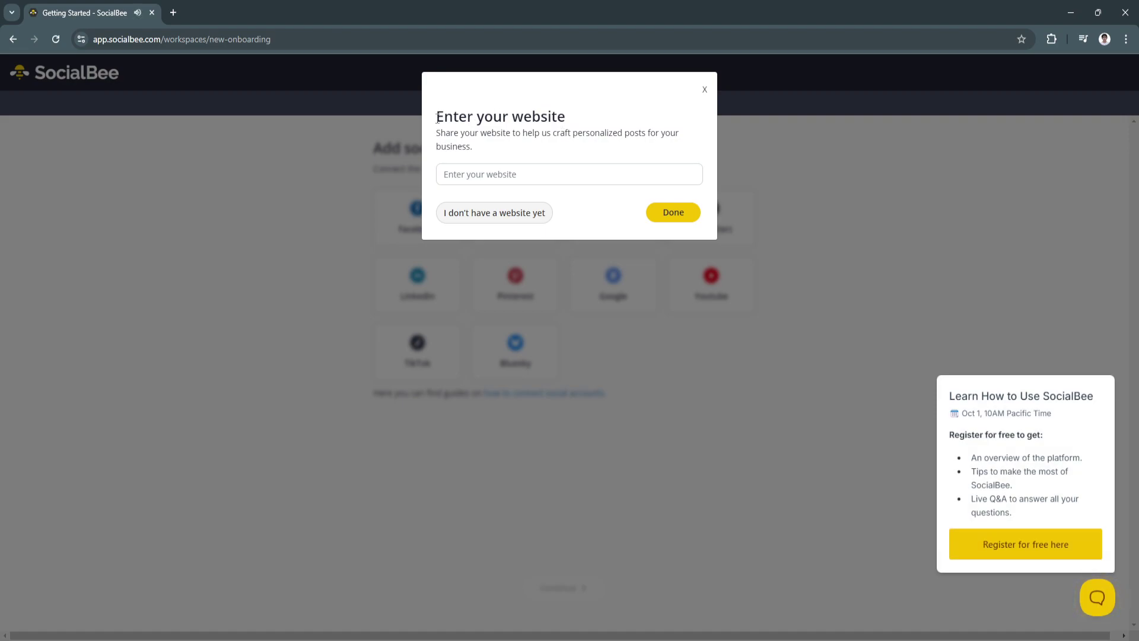
left_click(484, 221)
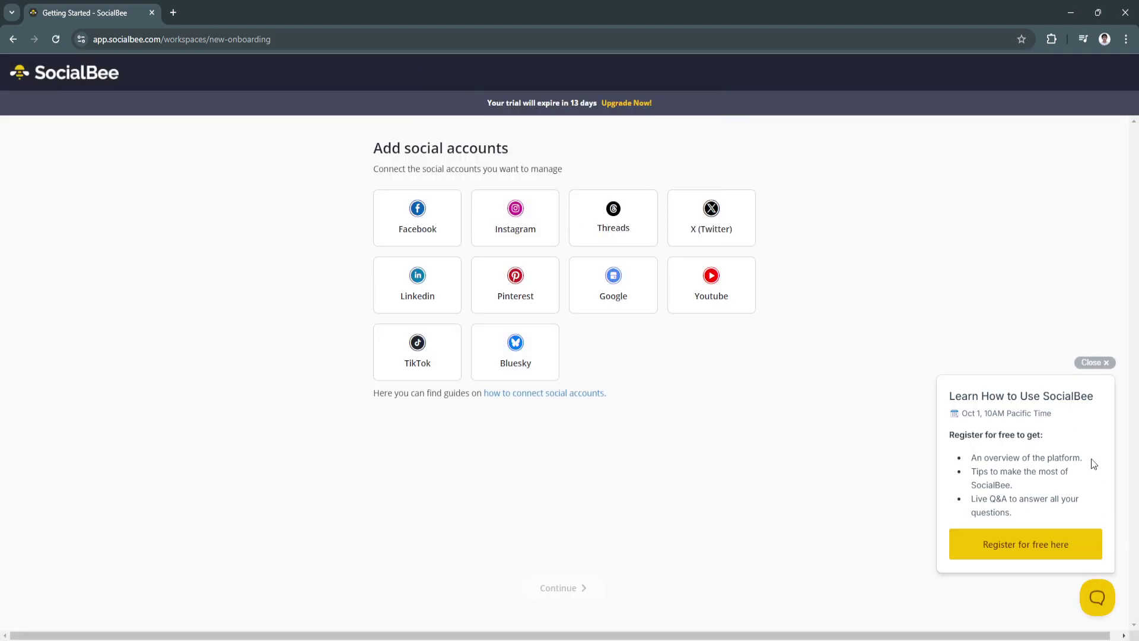
left_click(1095, 362)
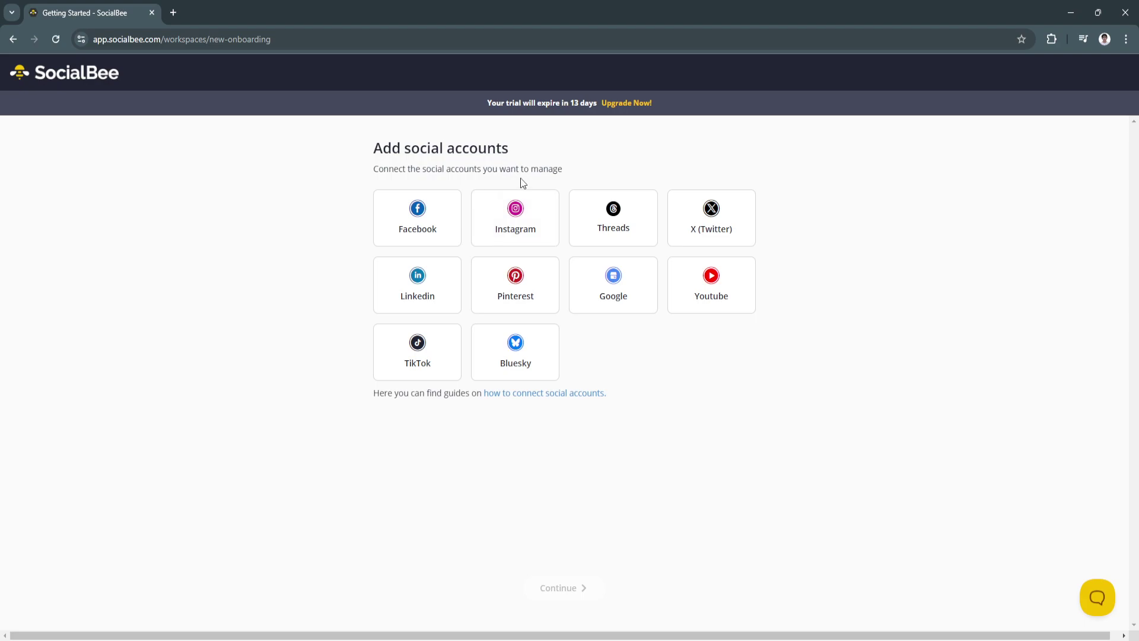
Step: Try to connect an Instagram profile, and return to the list of social accounts
left_click(518, 220)
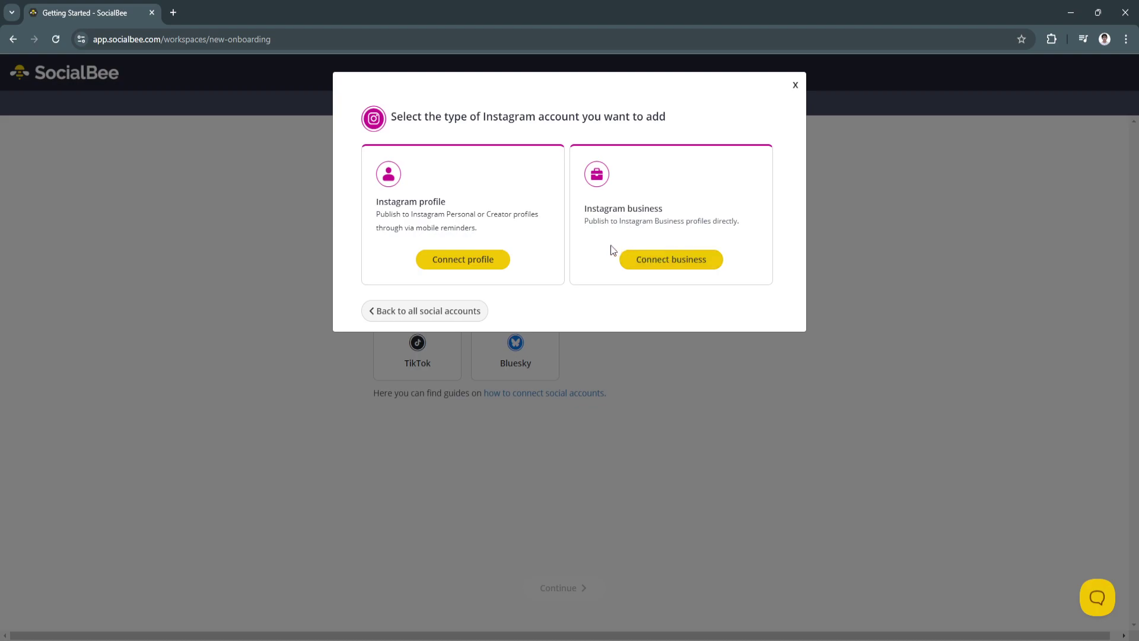
left_click(462, 262)
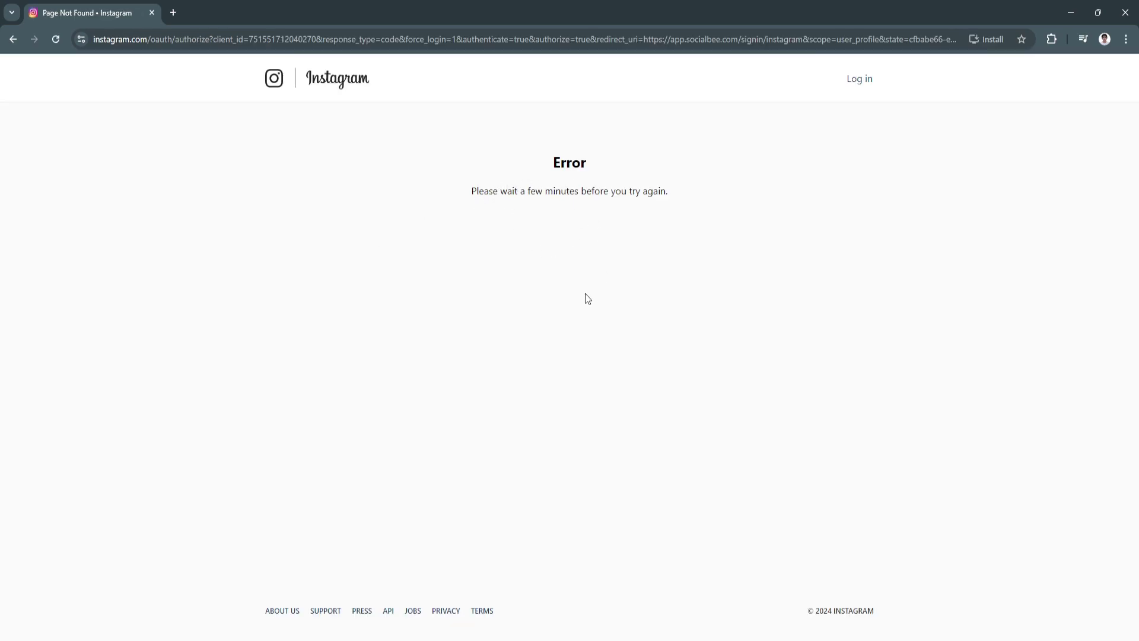
left_click(19, 41)
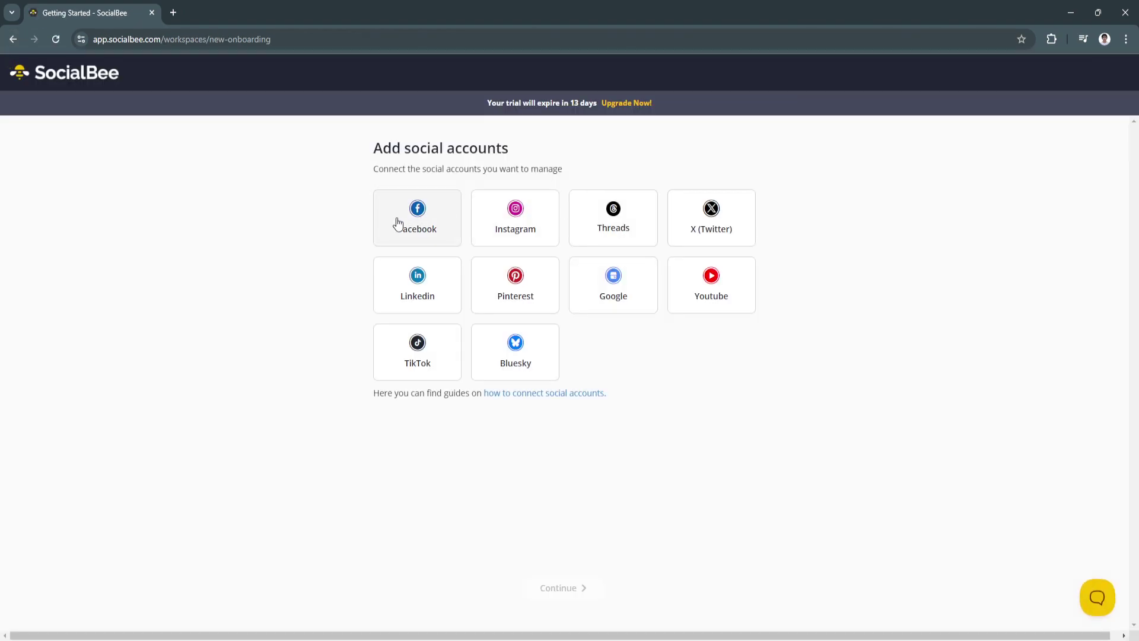
Step: Connect a Facebook profile by granting SocialBee access, and continue to the dashboard
left_click(424, 223)
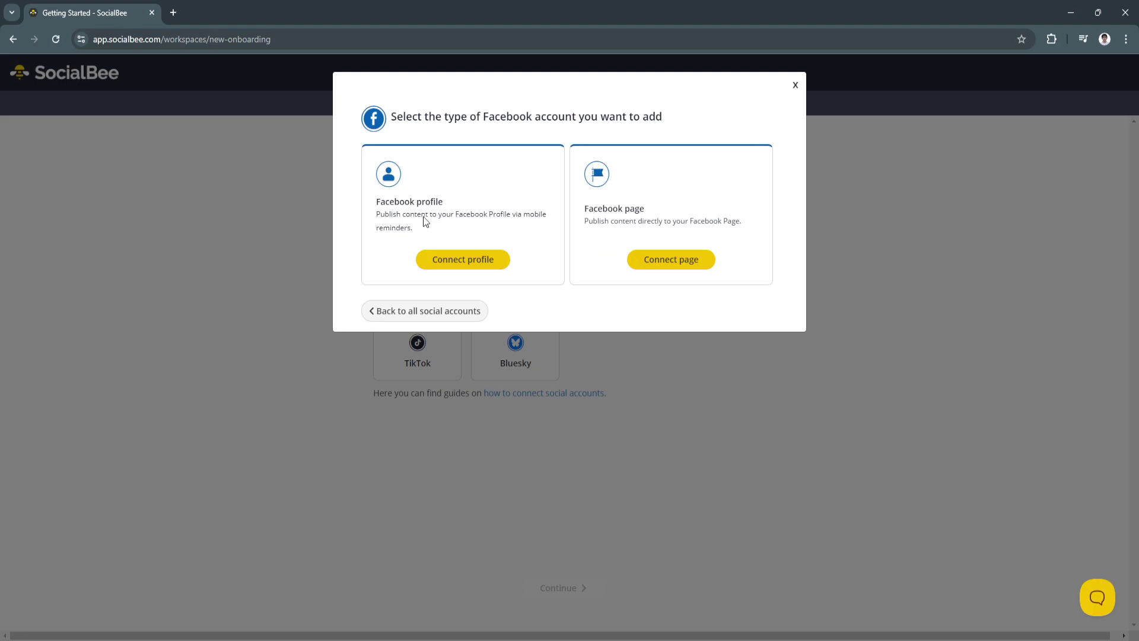
left_click(475, 257)
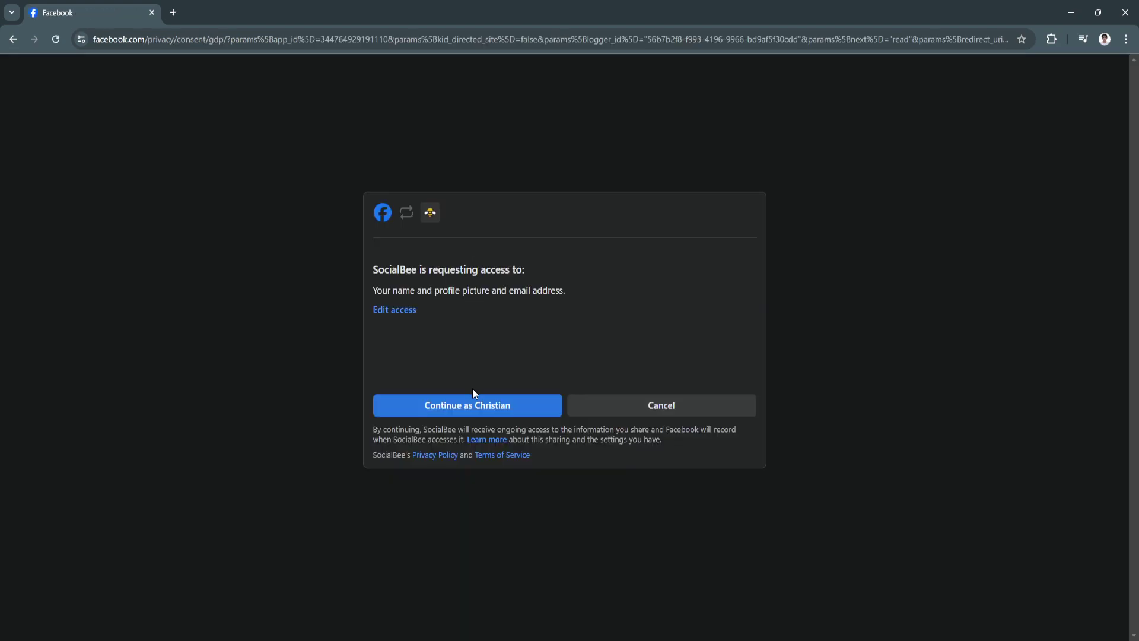
left_click(470, 407)
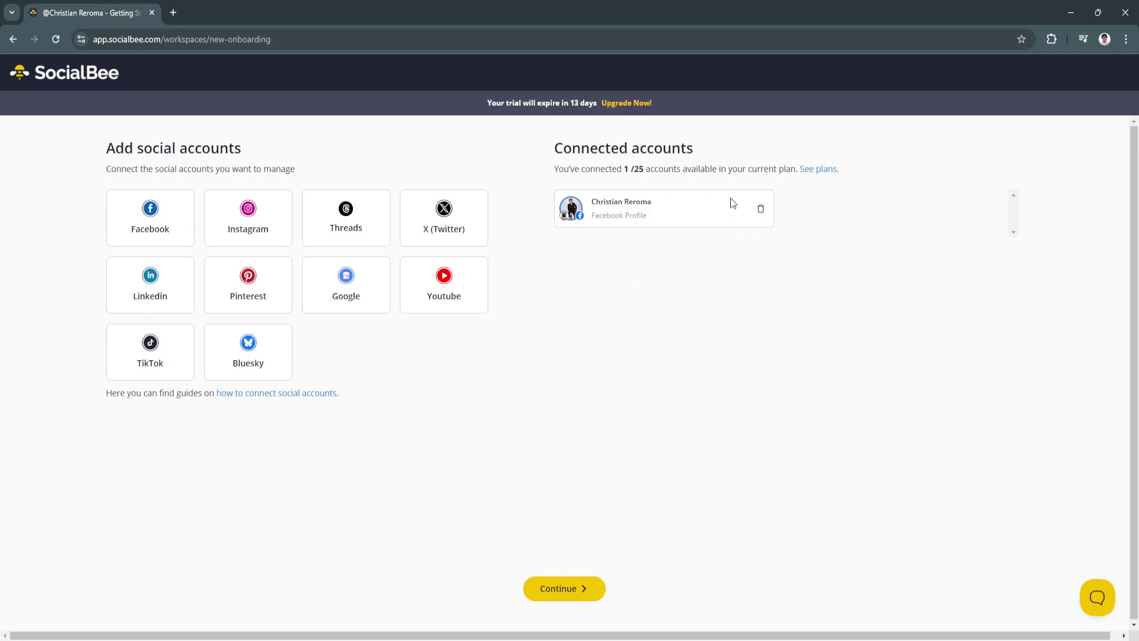
left_click(562, 589)
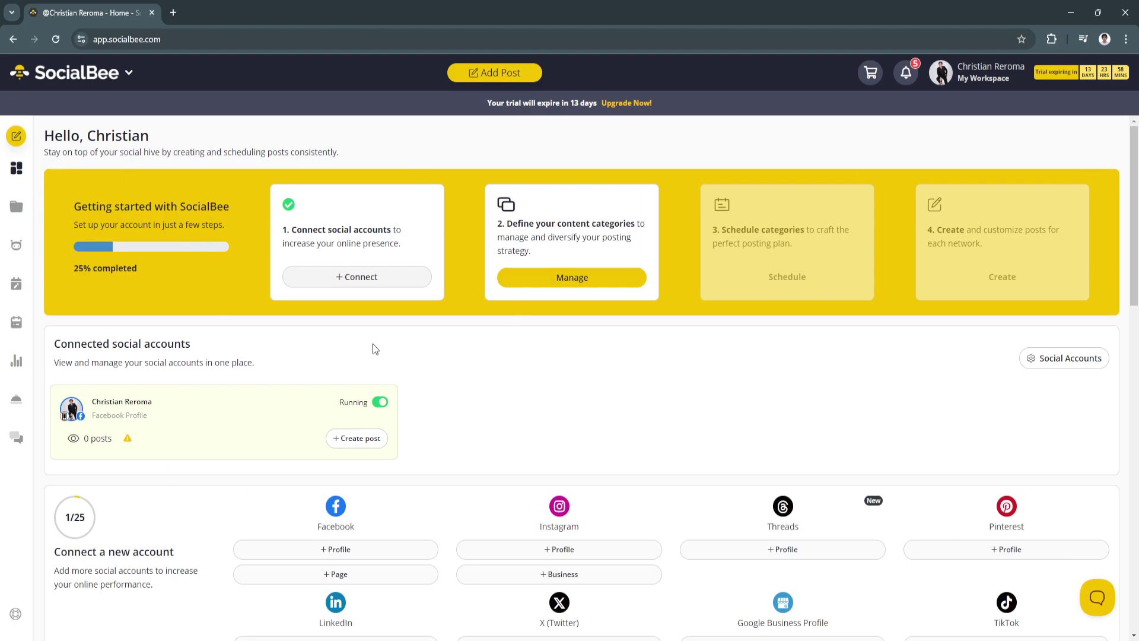
Step: Examine the dashboard's connected accounts, available networks, Service Marketplace, SocialBee University, and Help & Resources sections
scroll(315, 366, "down", 1)
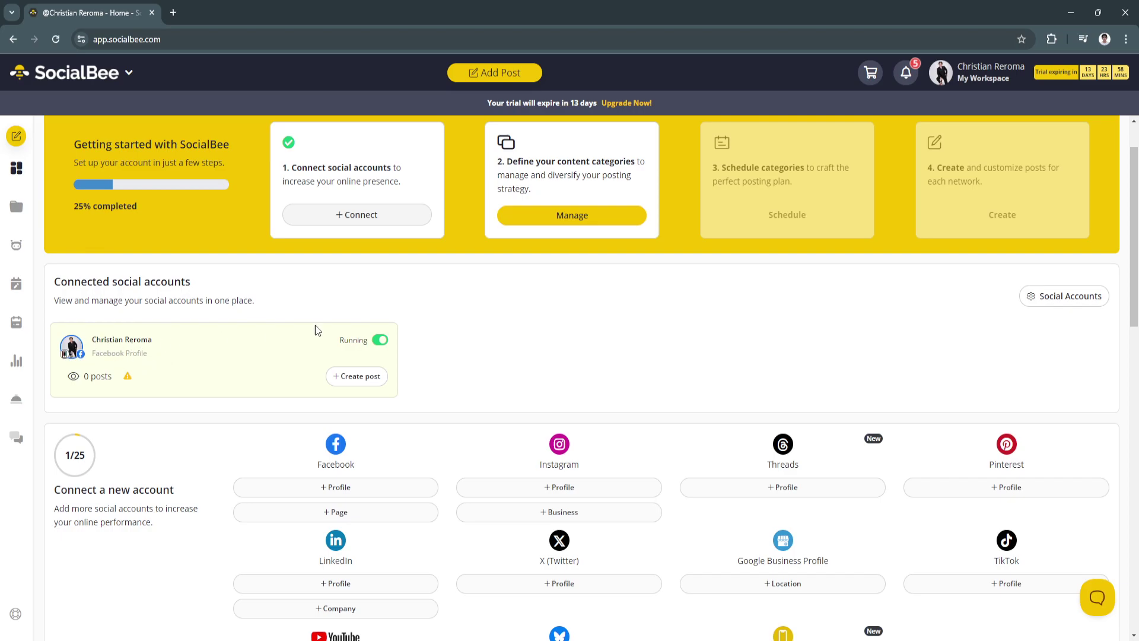
scroll(1136, 283, "down", 1)
scroll(1136, 284, "down", 2)
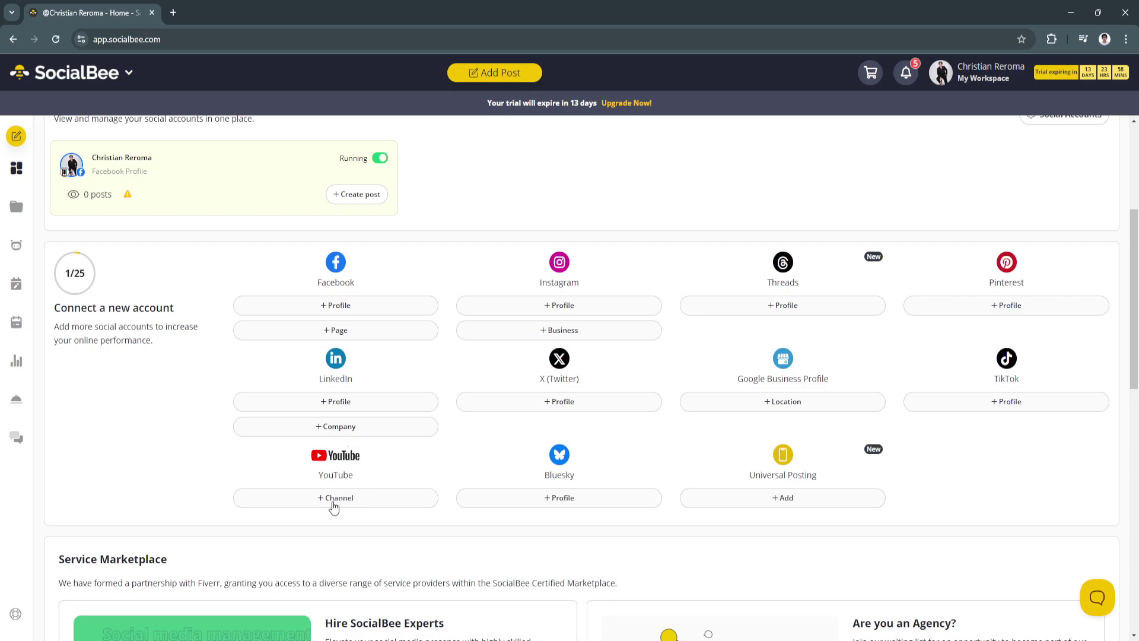
left_click_drag(1136, 339, 1137, 429)
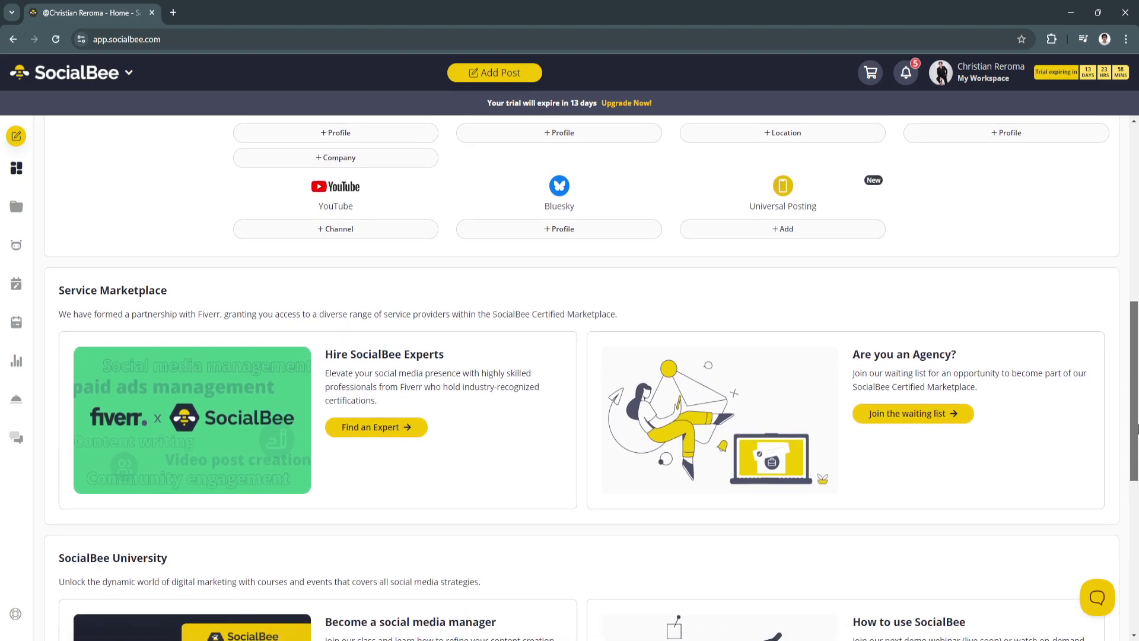
left_click_drag(59, 291, 169, 304)
left_click(208, 314)
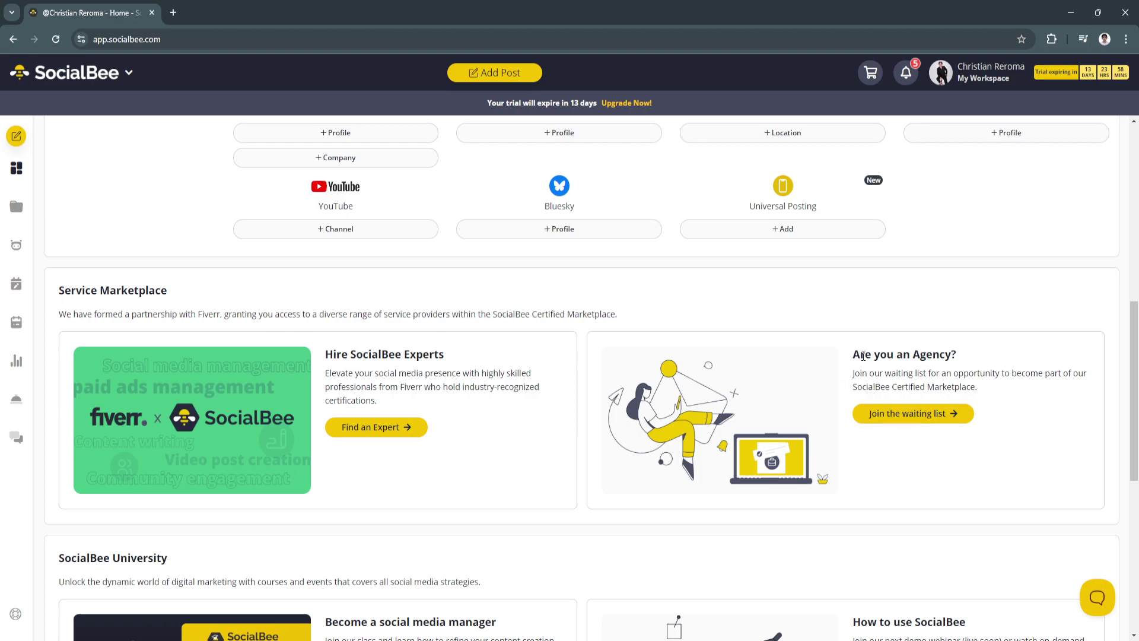
left_click_drag(855, 380, 925, 380)
left_click(966, 384)
scroll(651, 362, "down", 4)
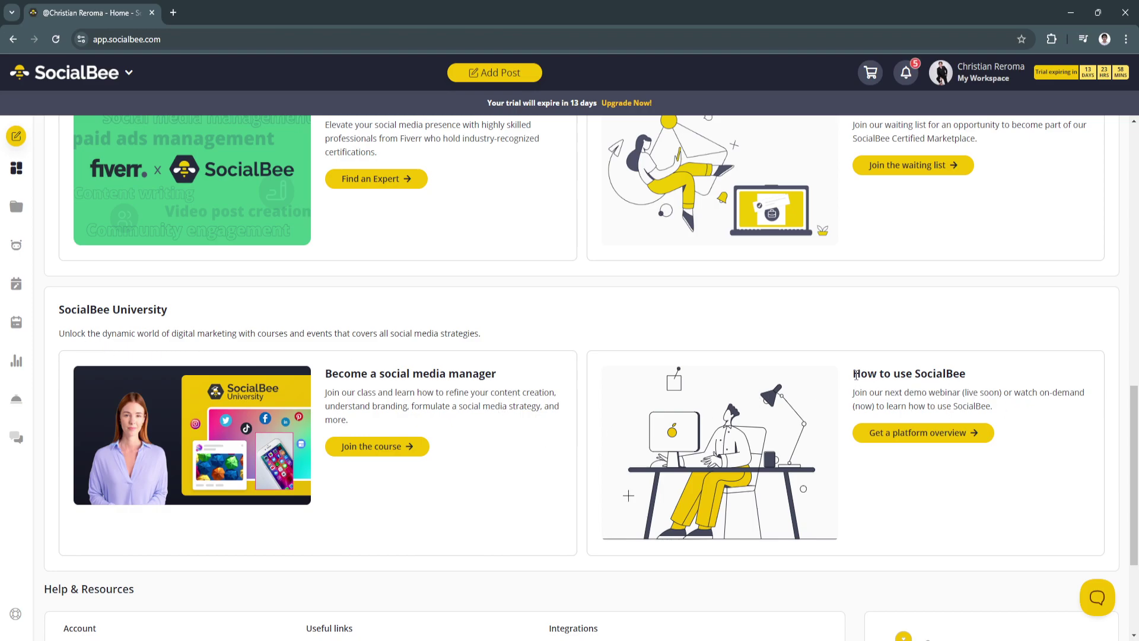
left_click_drag(859, 375, 956, 380)
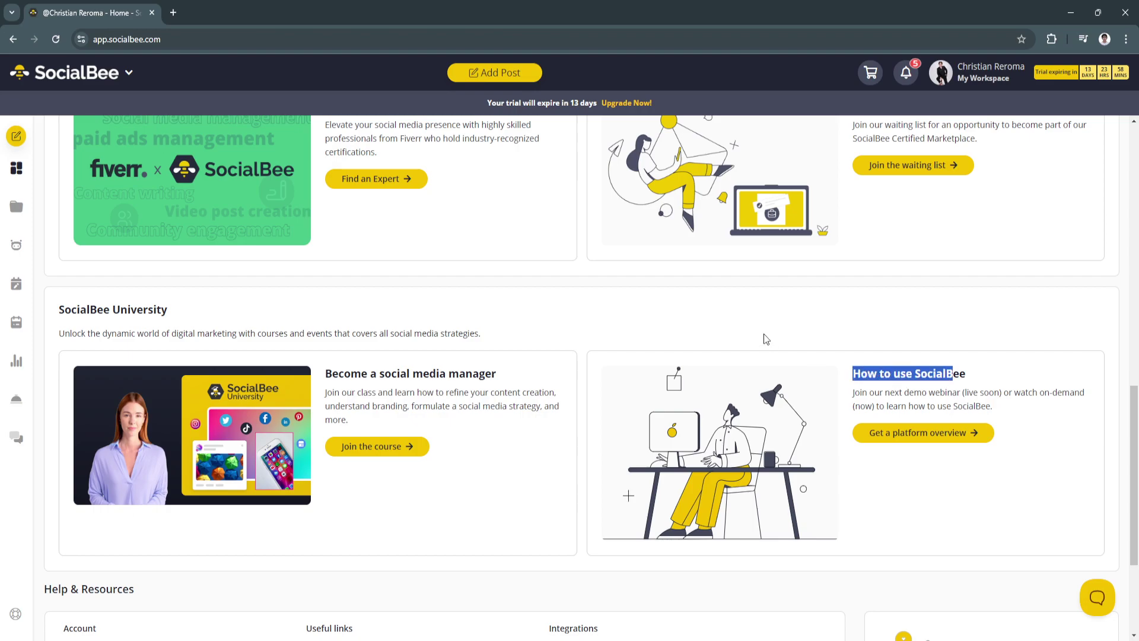
scroll(764, 334, "down", 3)
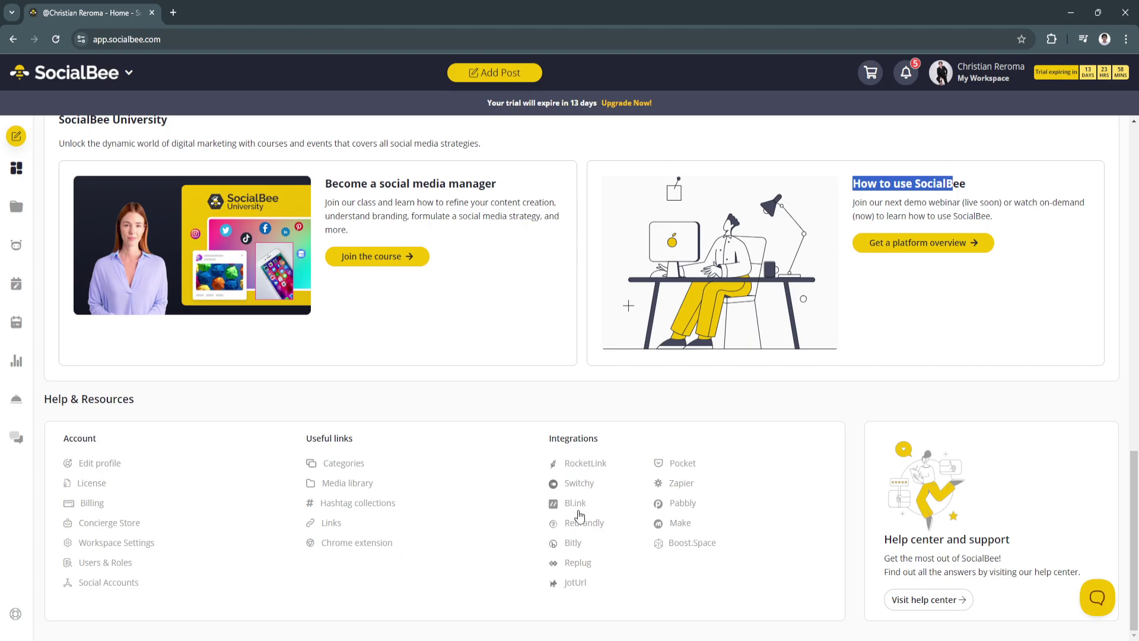
scroll(681, 479, "up", 1)
scroll(681, 479, "up", 15)
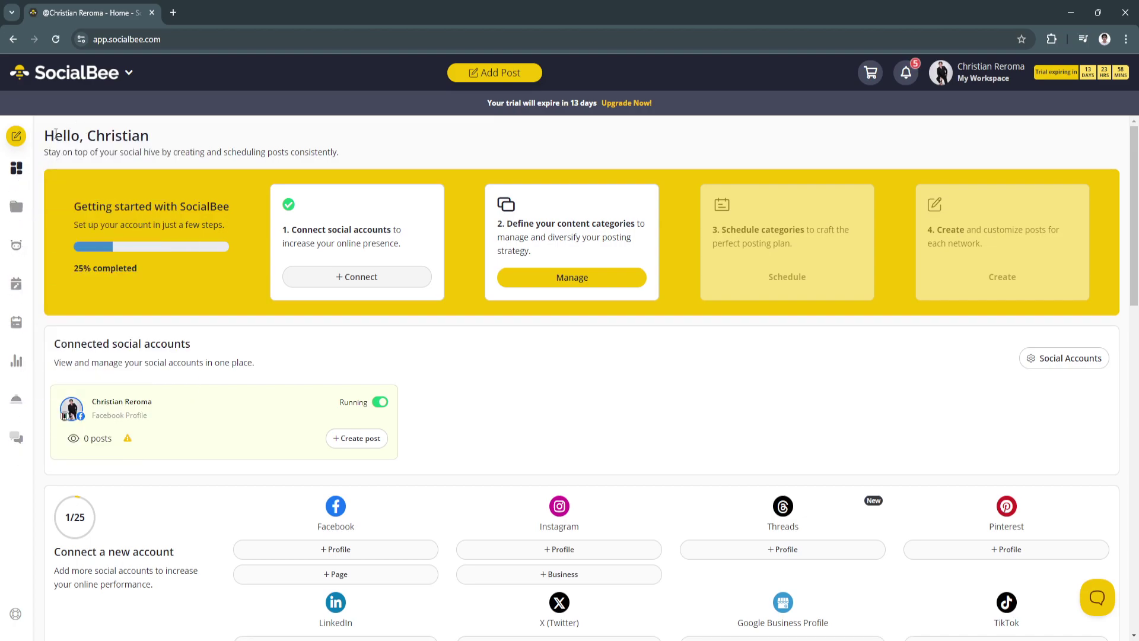
Step: Open the content categories, complete the guided tour on creating a category, and return to the dashboard
left_click(21, 175)
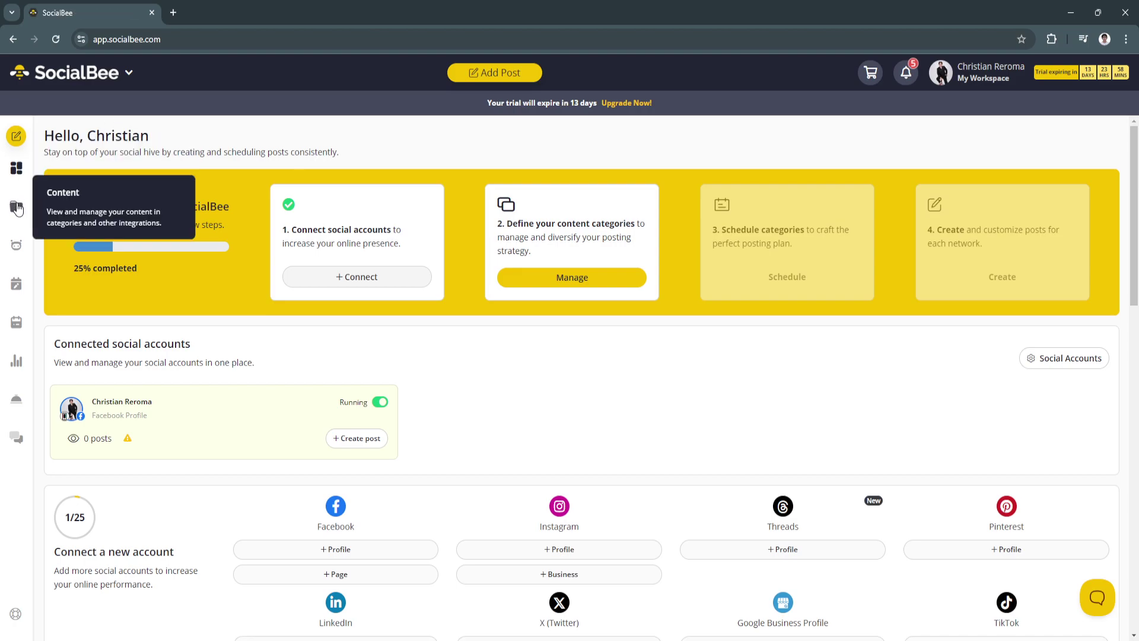
left_click(16, 207)
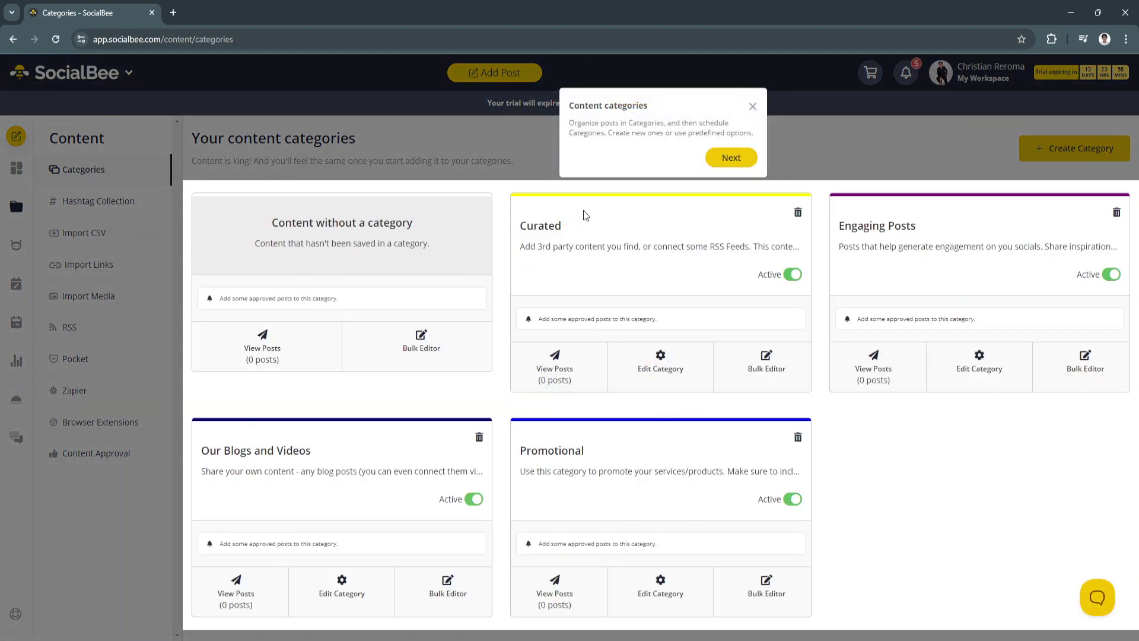
left_click(734, 161)
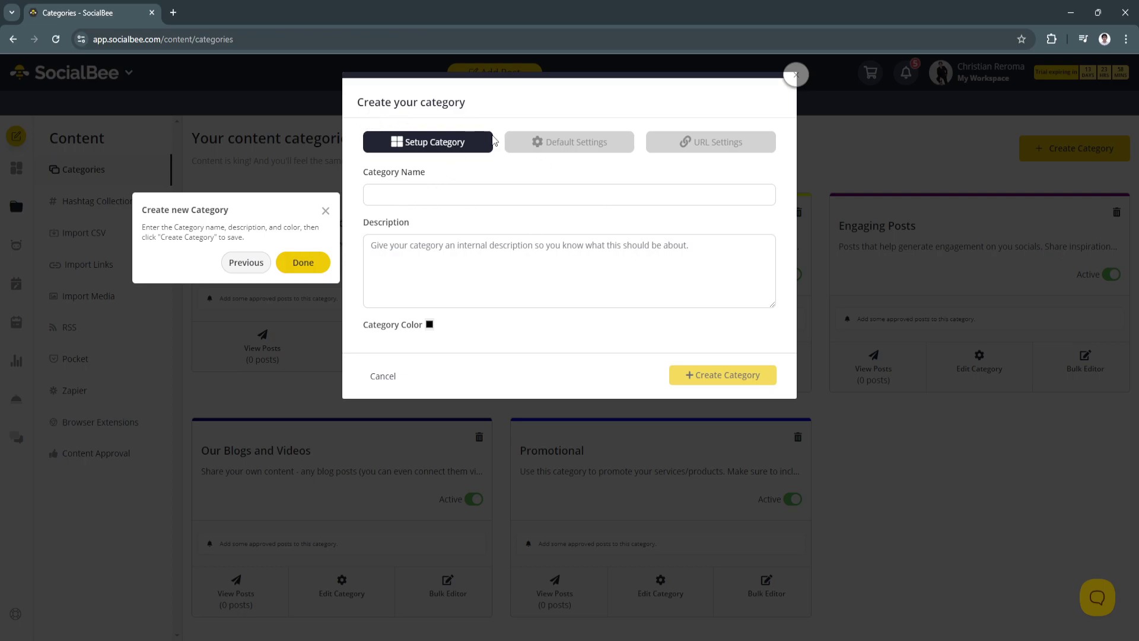
left_click(306, 268)
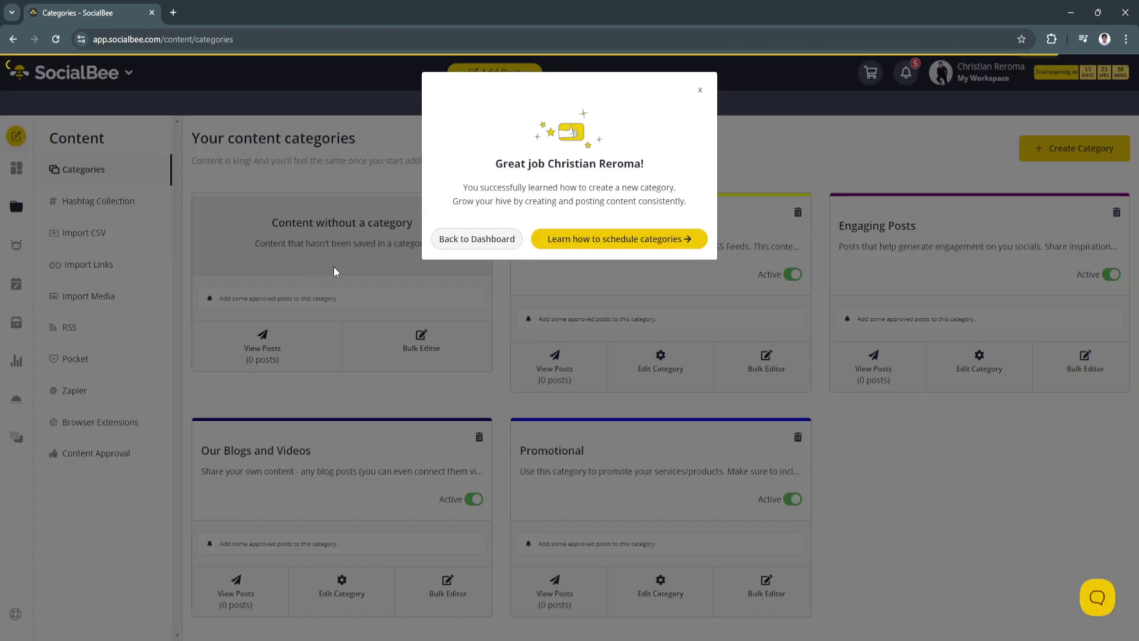
left_click(484, 249)
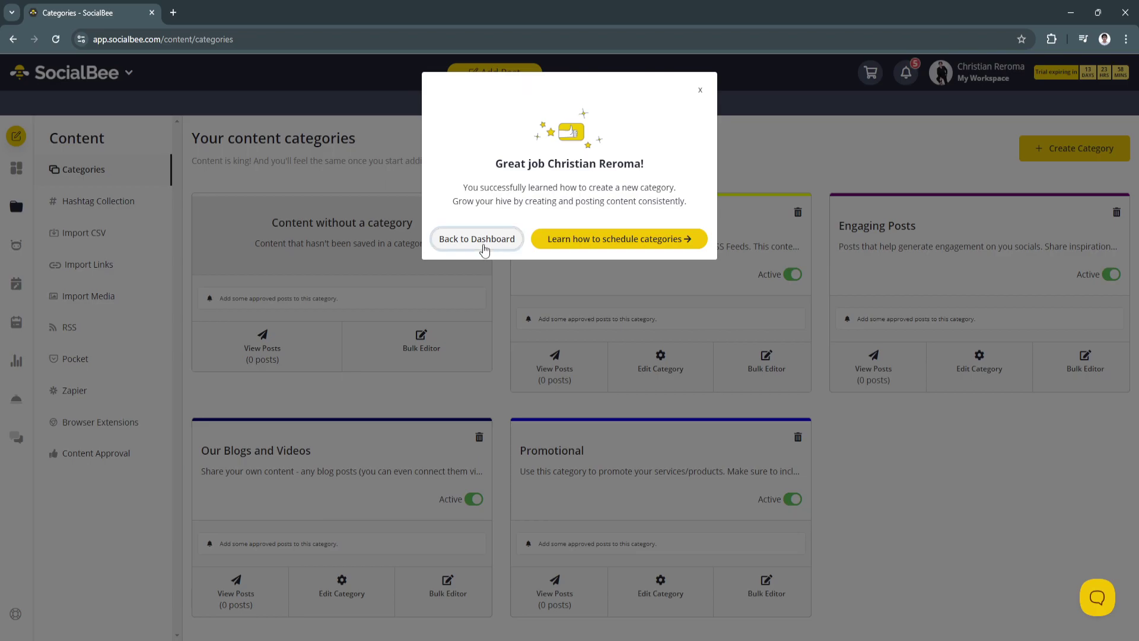
Step: Create a yellow content category named "Daily posts" with the description "Schedule daily posts", and pause the Curated category
left_click(17, 207)
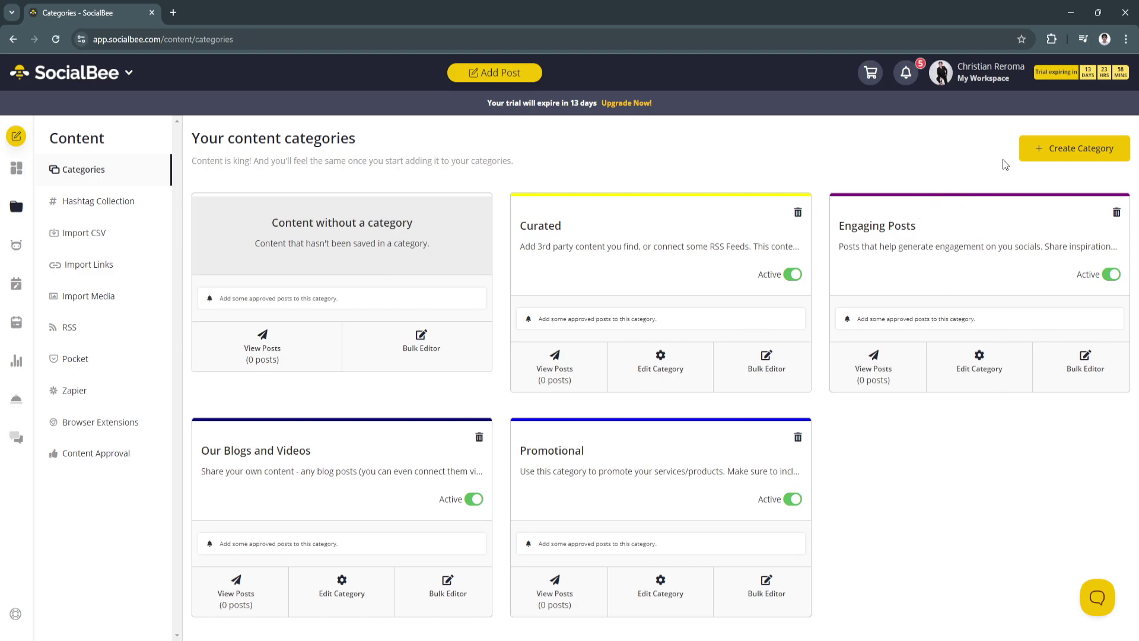
left_click(1054, 149)
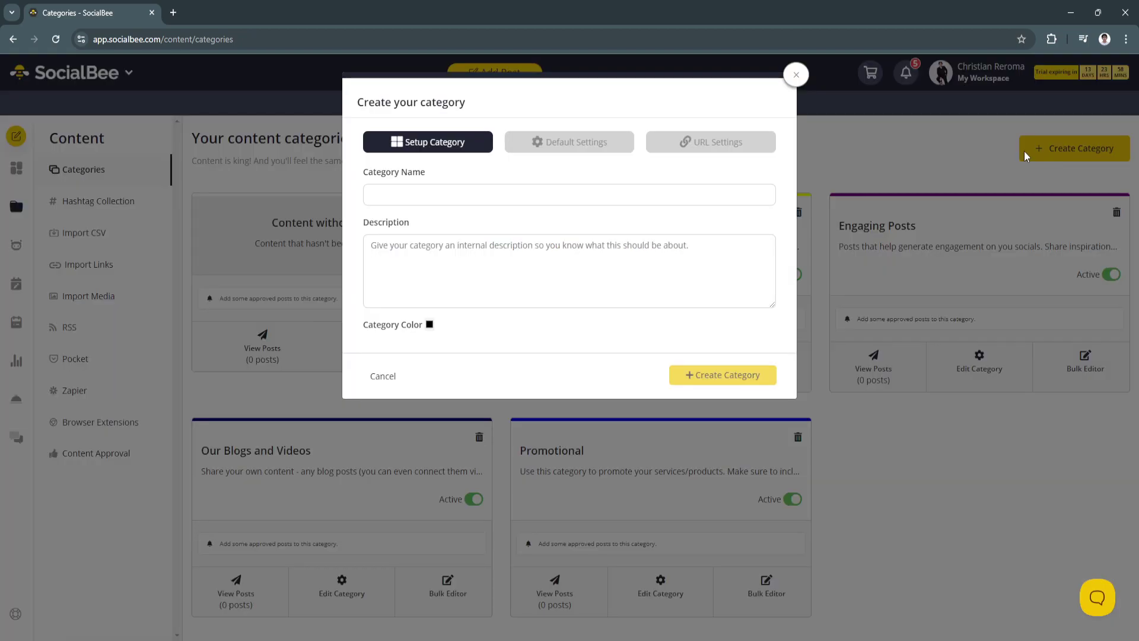
left_click(796, 75)
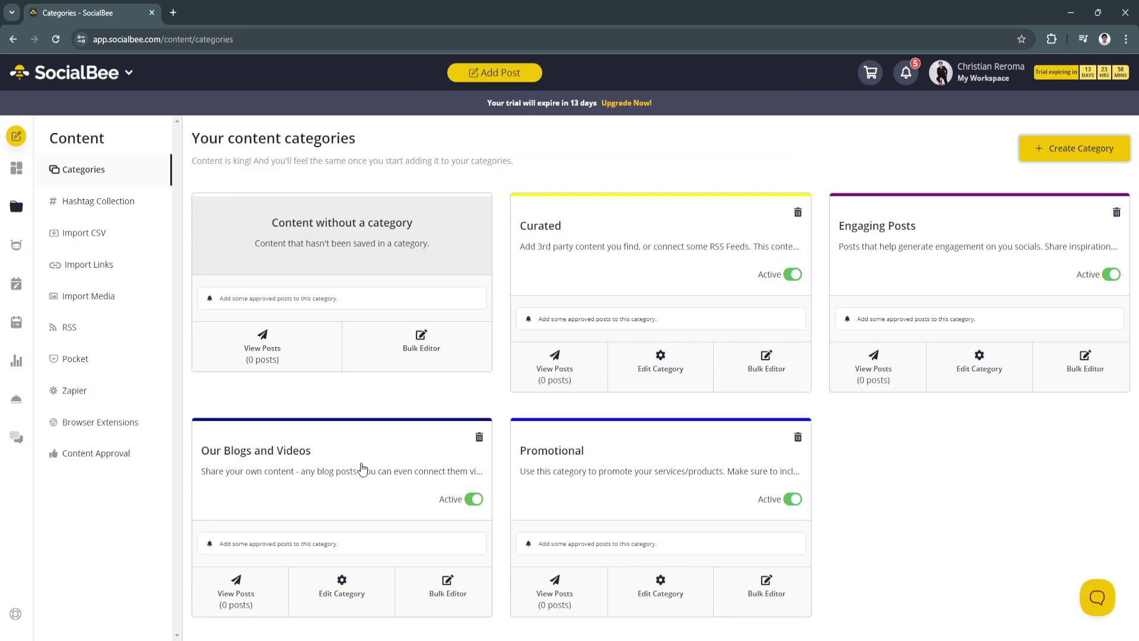
left_click(1044, 149)
left_click(538, 193)
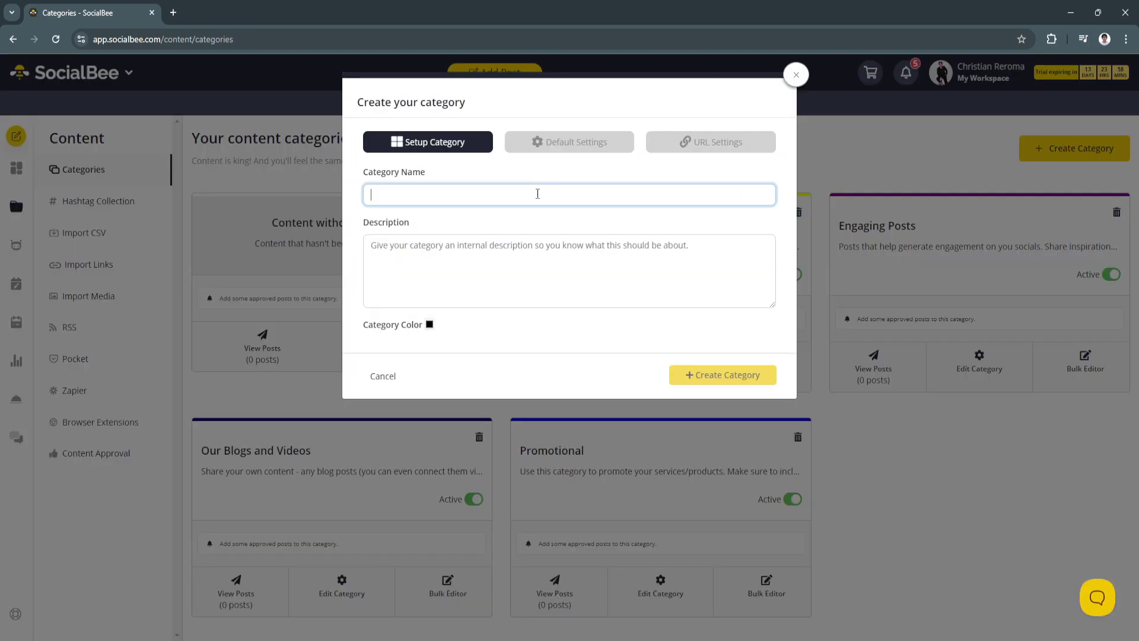
type("Daily posts")
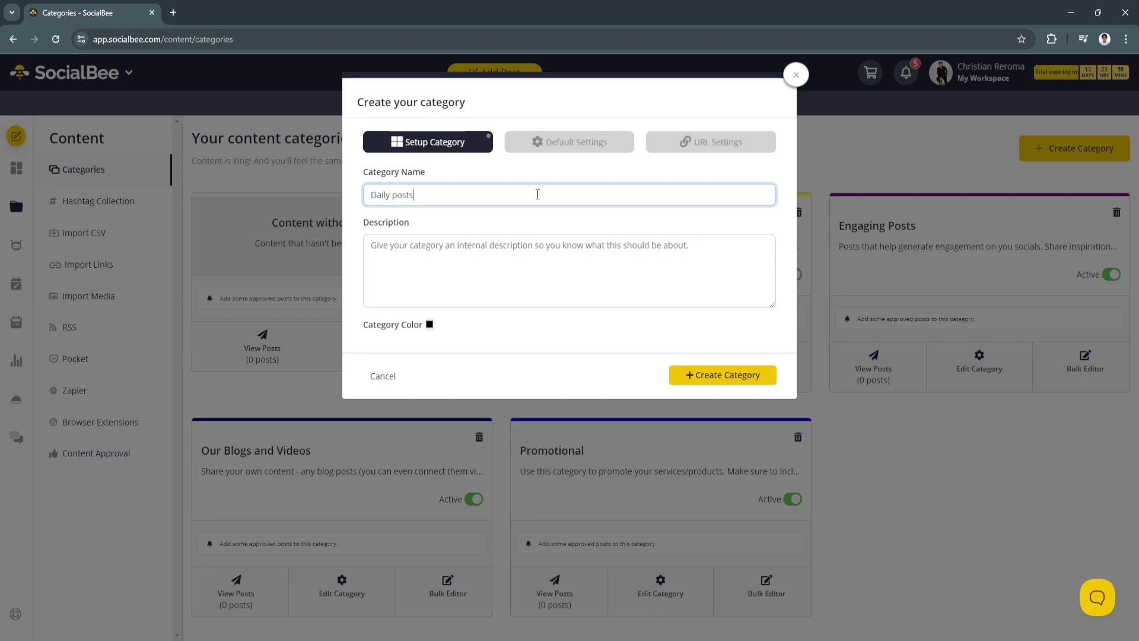
left_click(427, 254)
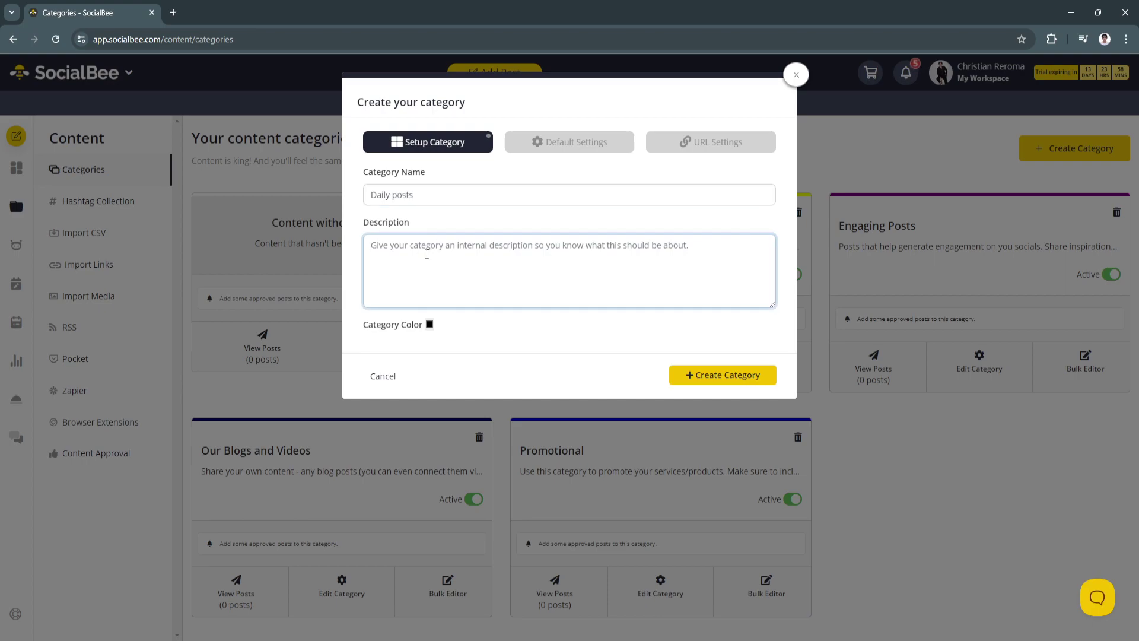
type("Sh")
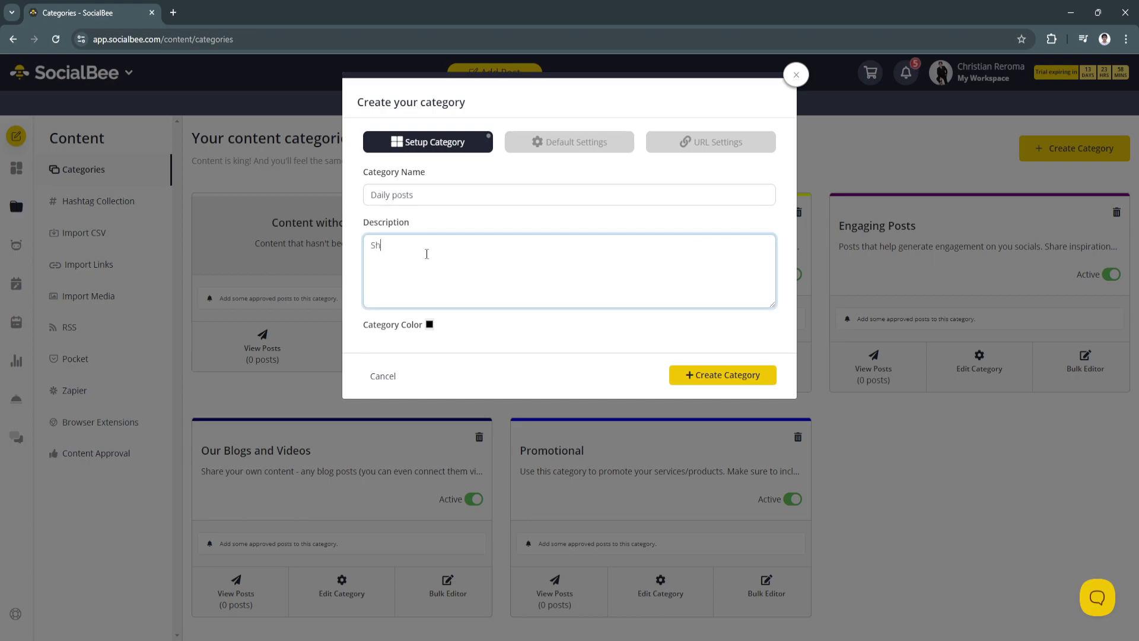
type("hedule daily posts")
left_click(709, 374)
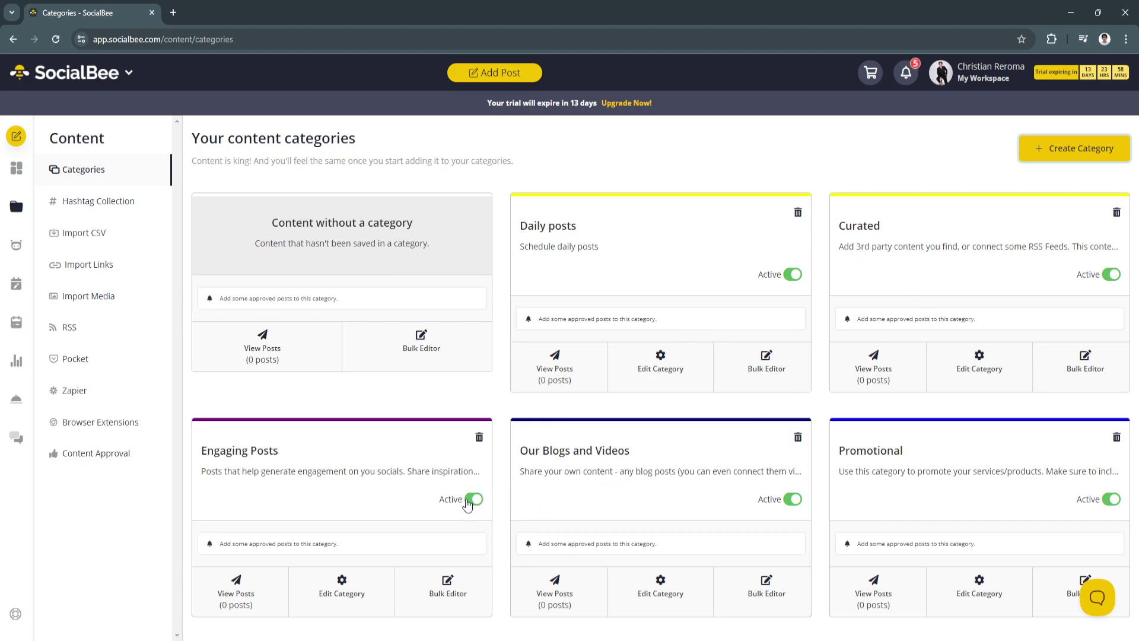
left_click(1111, 276)
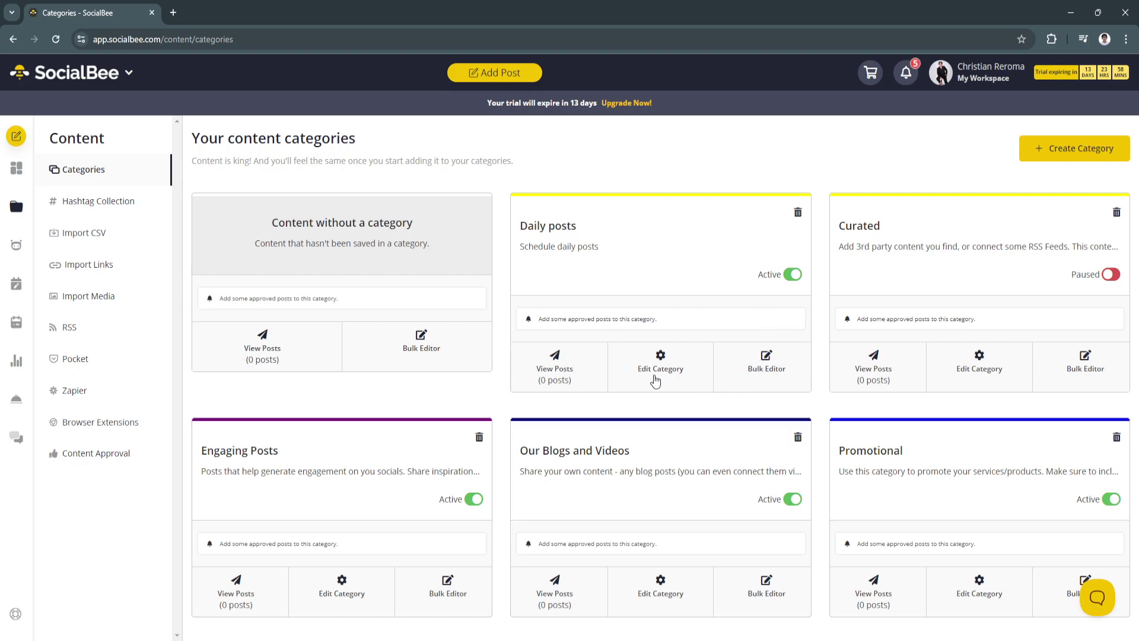
Step: Examine the form for adding a hashtag collection, including its name and hashtags fields, and close it without creating one
left_click(96, 204)
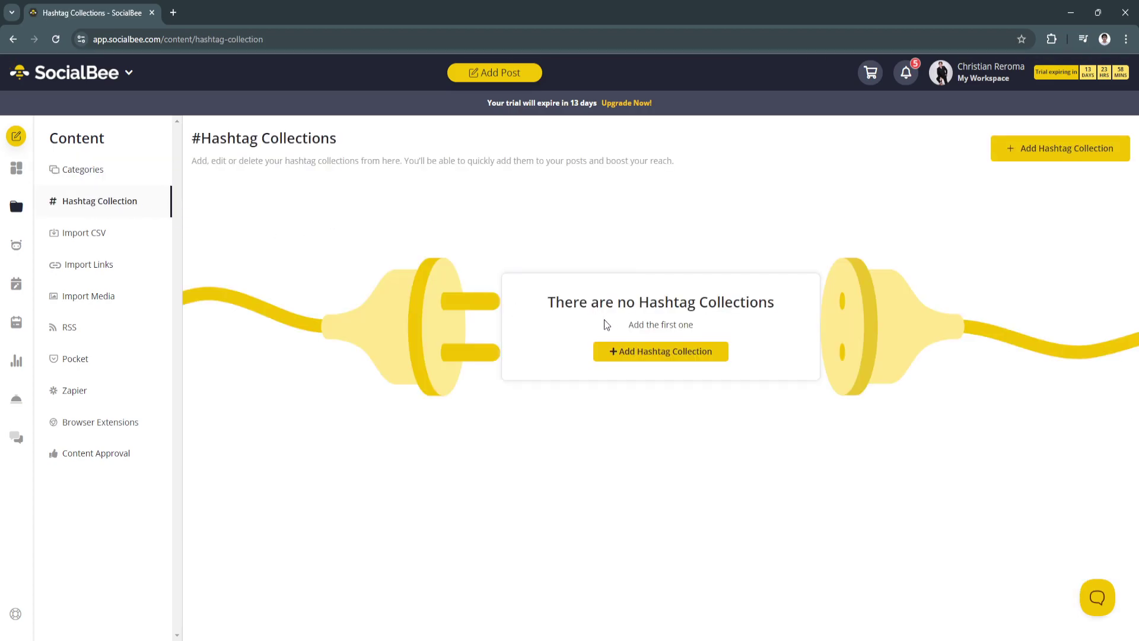
left_click(637, 352)
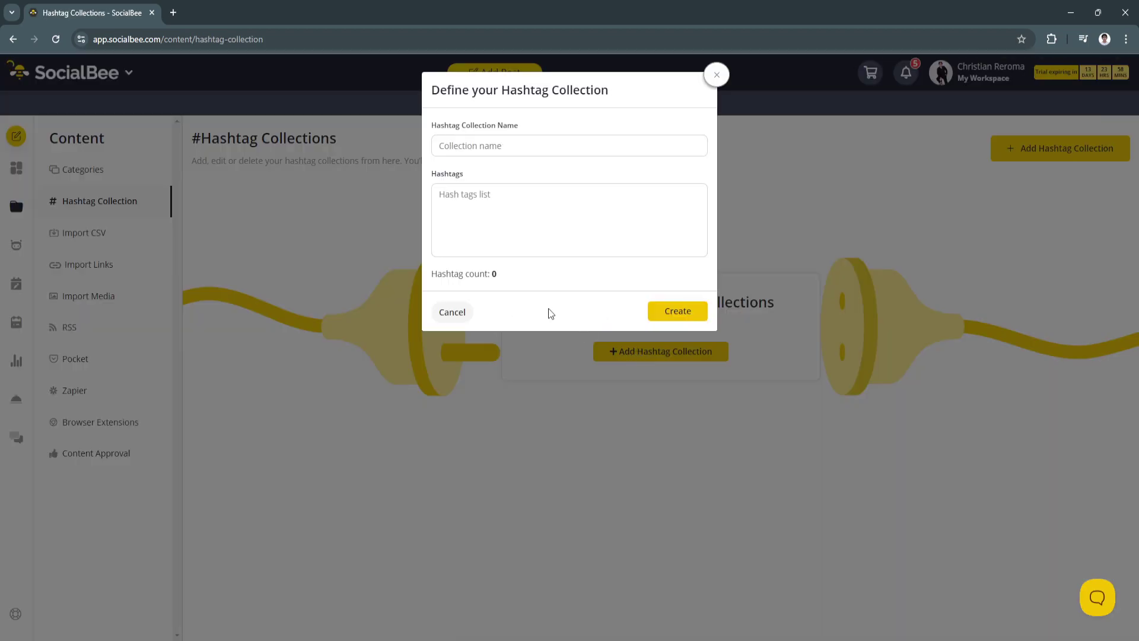
left_click(484, 147)
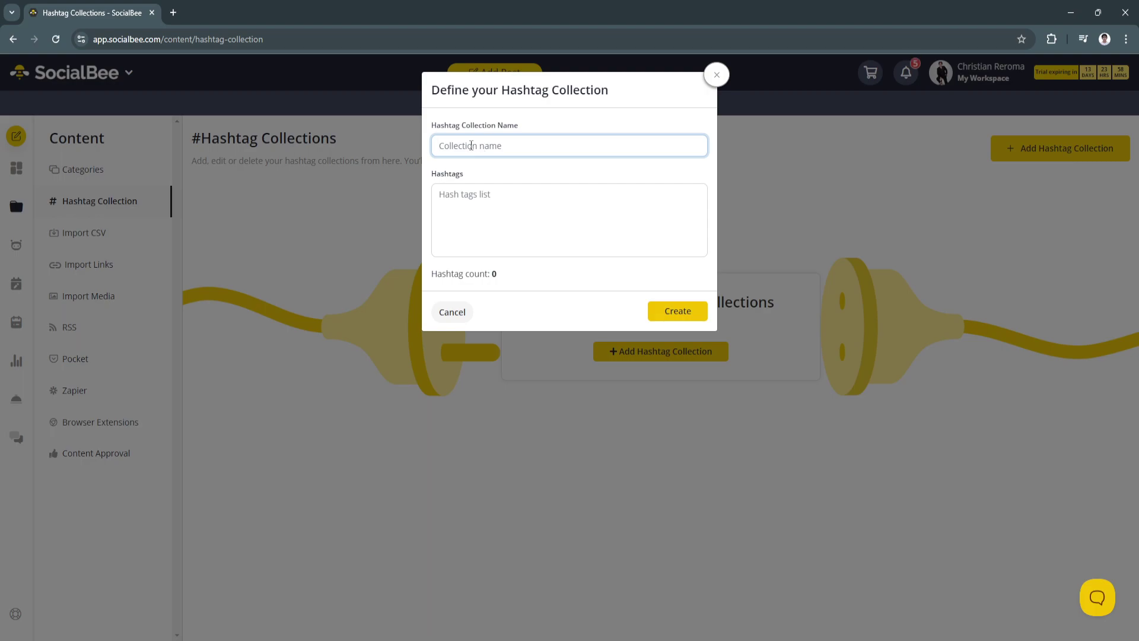
left_click(475, 203)
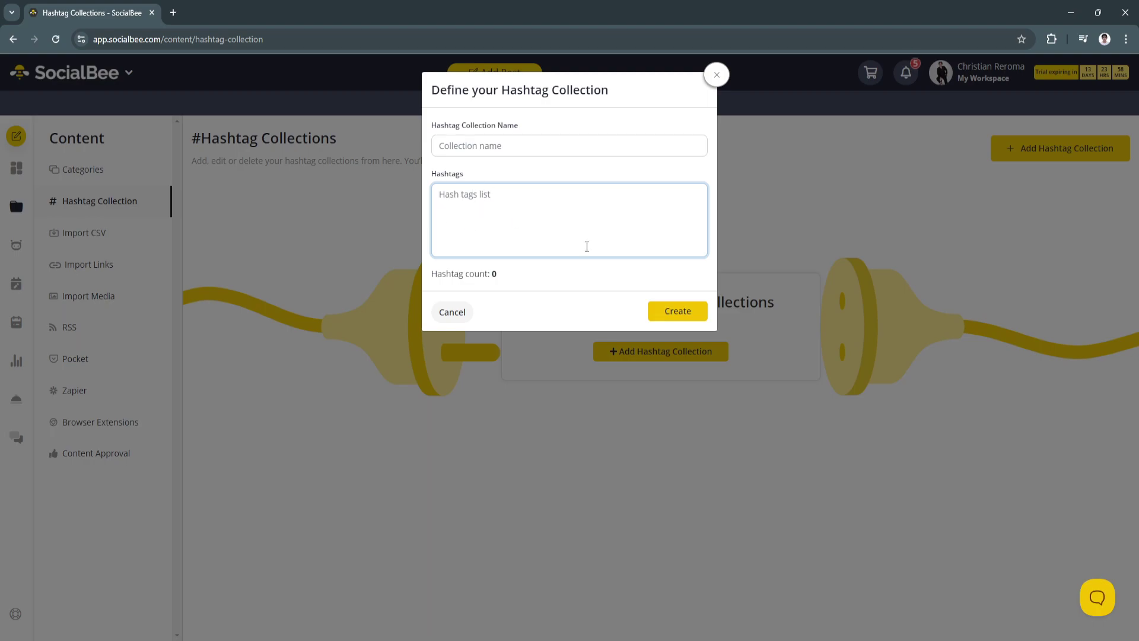
left_click(718, 76)
Step: Examine the content tools for importing CSV, links and media, plus RSS, Pocket, Zapier, Browser Extensions, and Content Approval
left_click(112, 244)
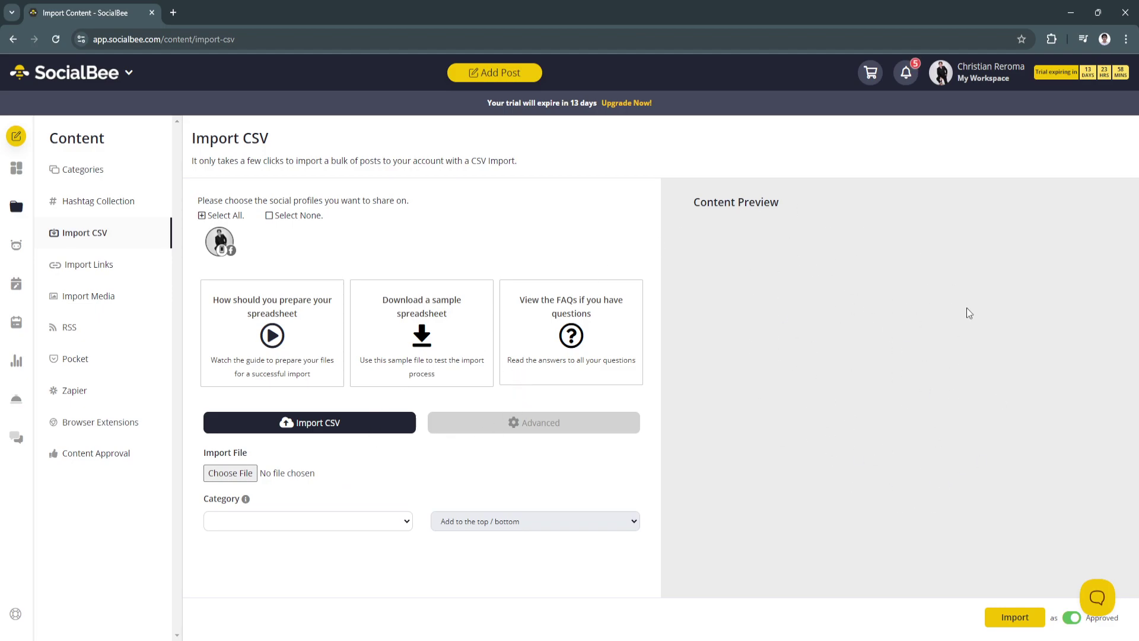
left_click(92, 264)
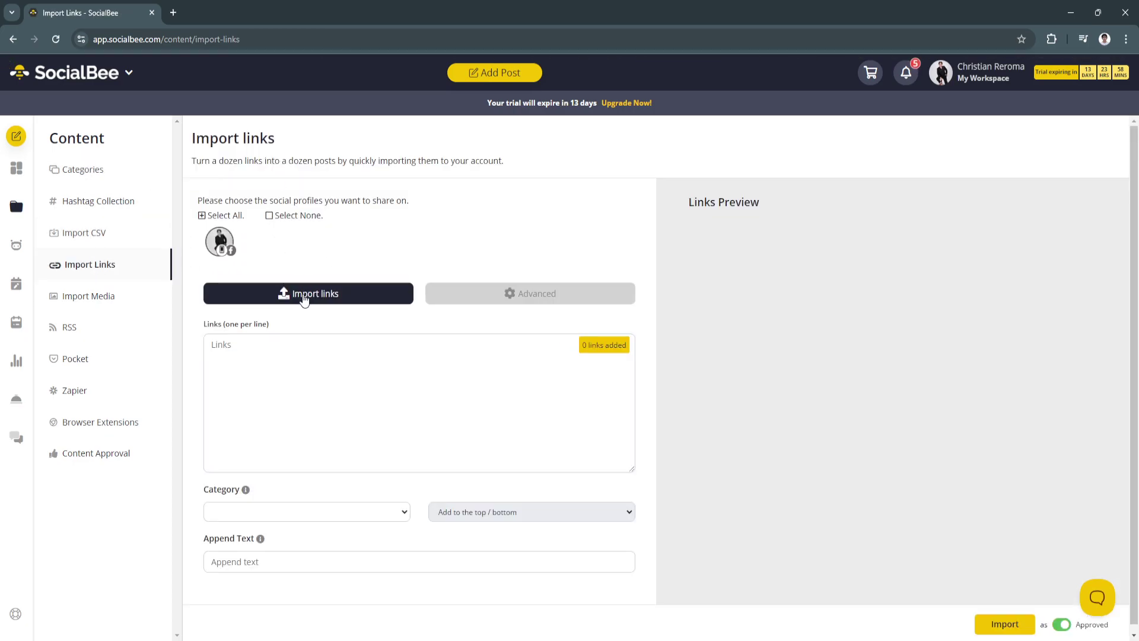
left_click(82, 304)
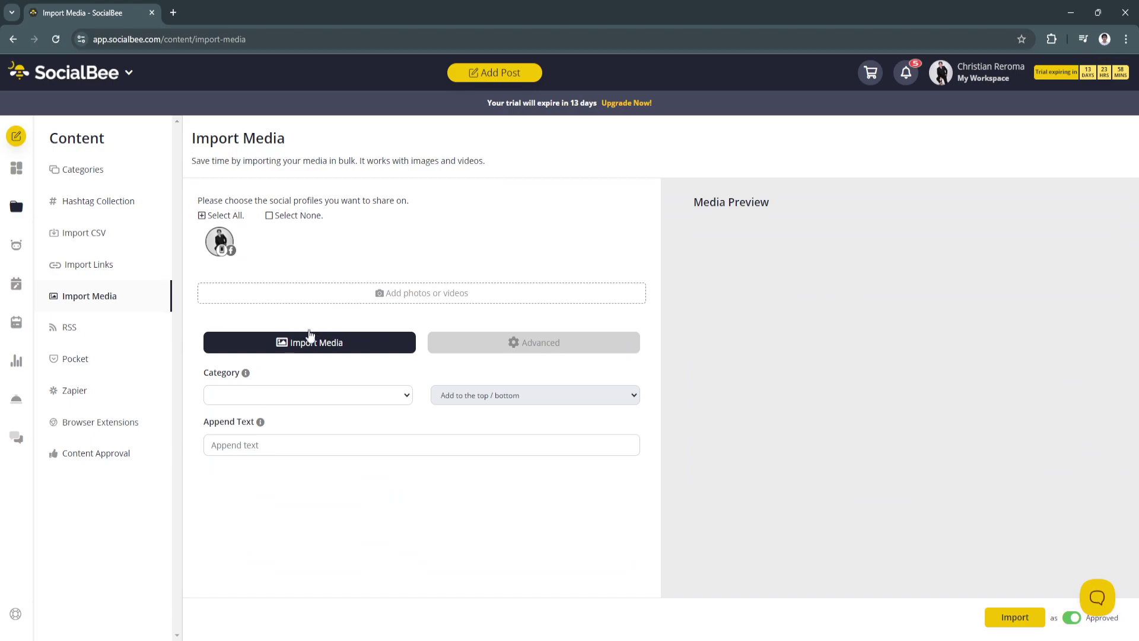
left_click(89, 337)
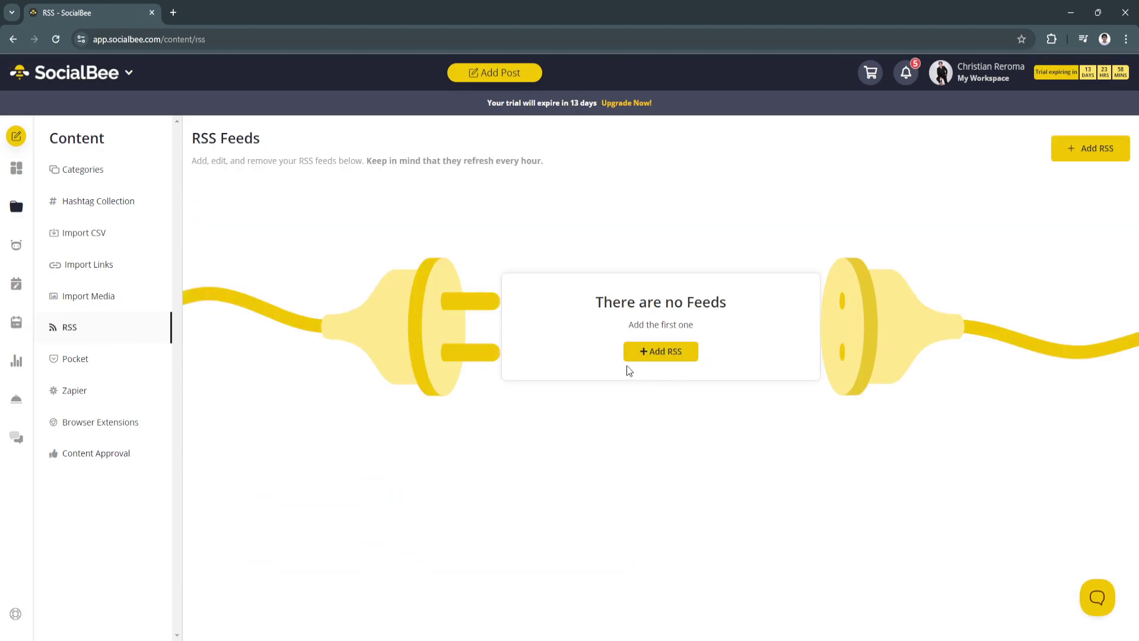
left_click(94, 363)
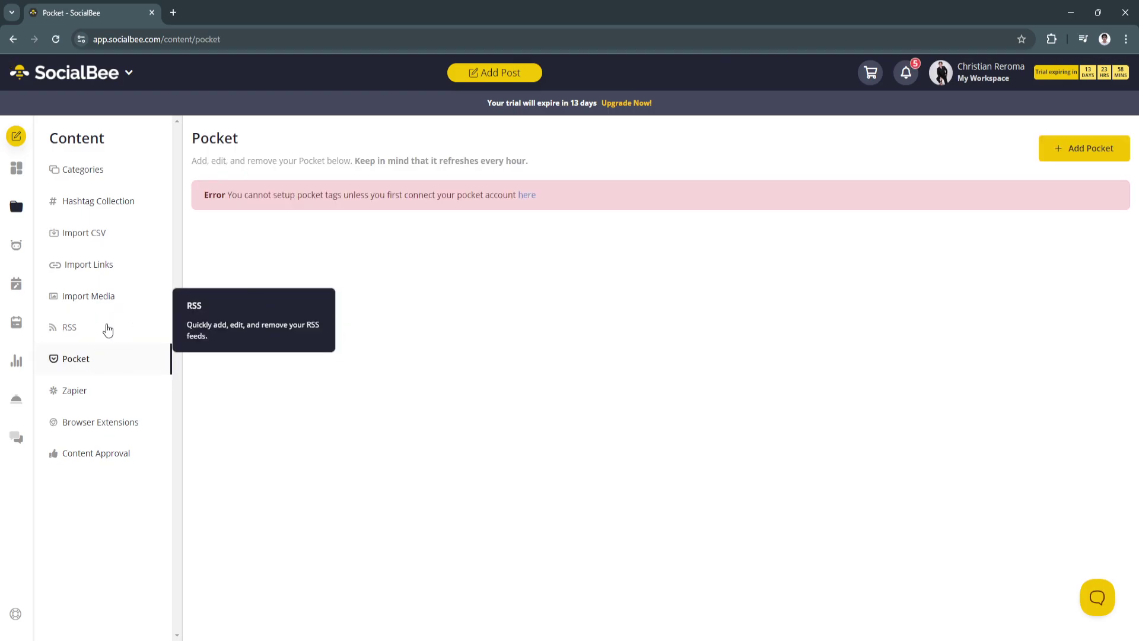
left_click(89, 389)
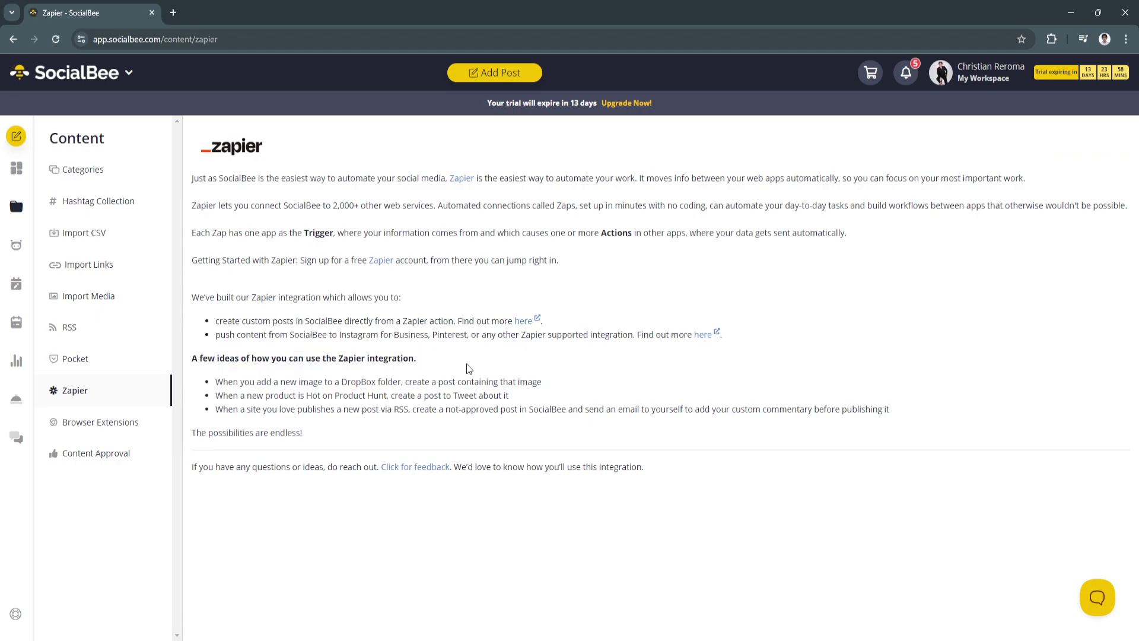
left_click(81, 424)
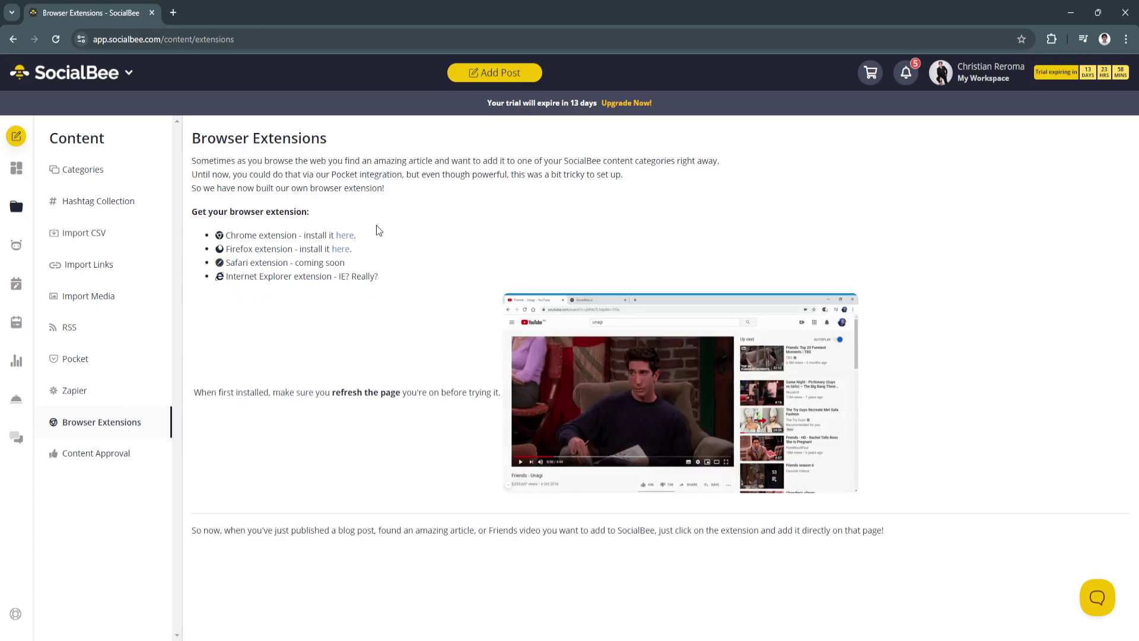
left_click(94, 452)
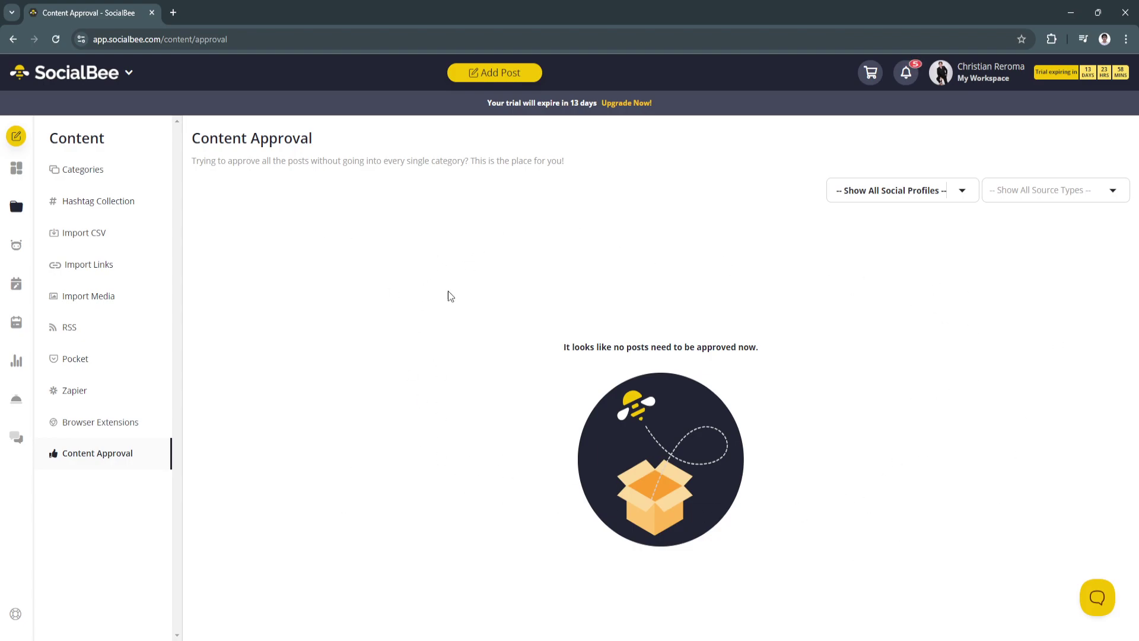
Step: Open the social media copilot and start a strategy for a person
left_click(10, 254)
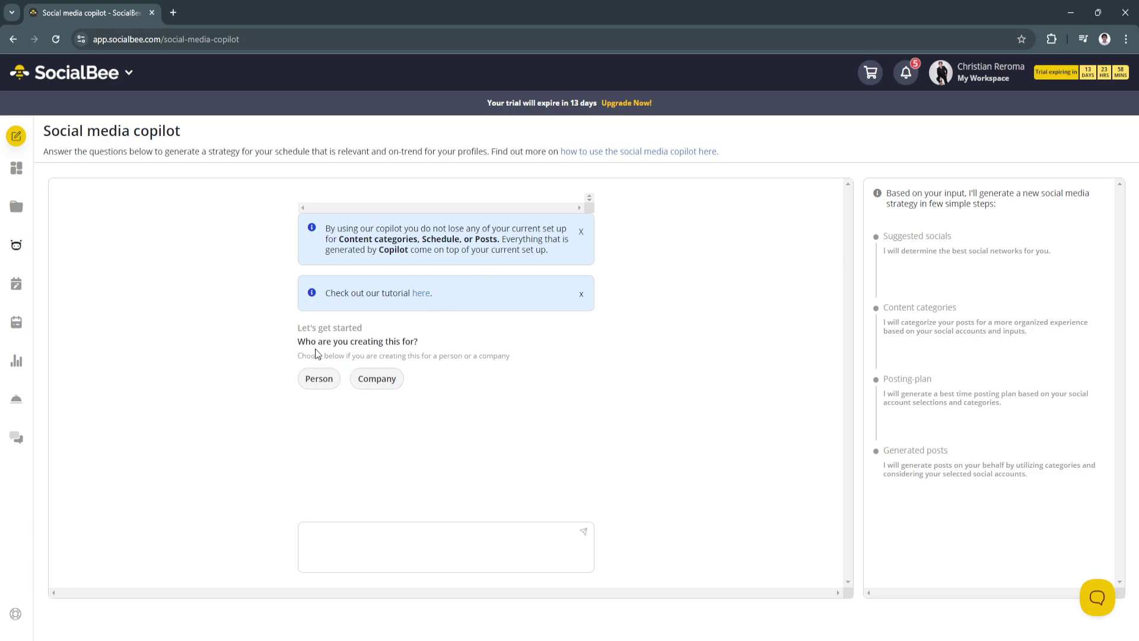
left_click(323, 378)
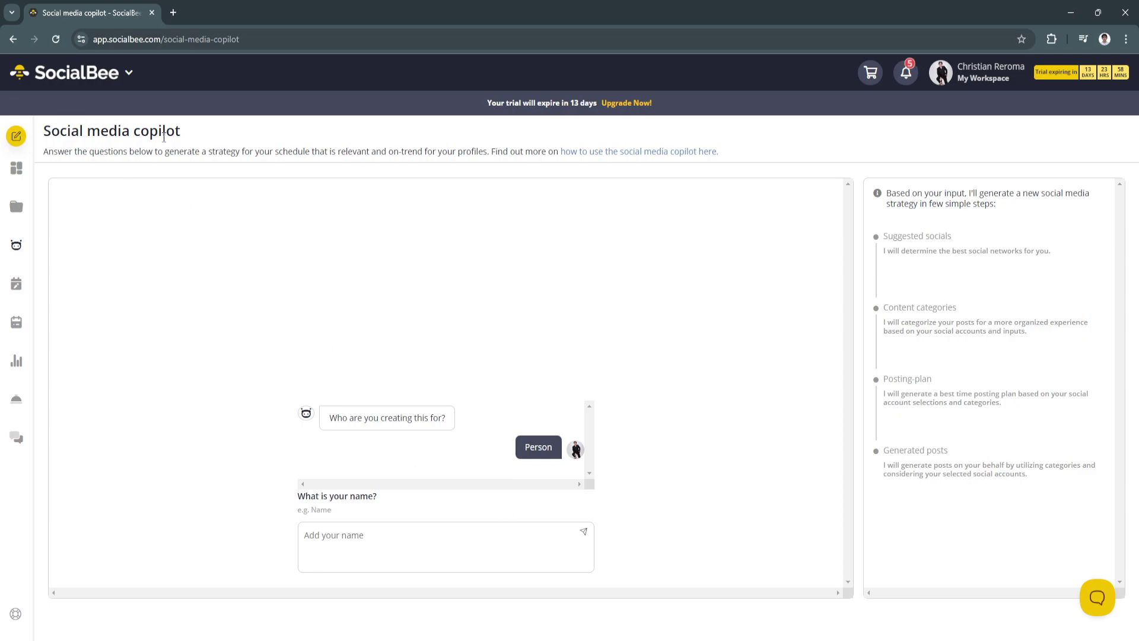
type("++")
key("BackSpace")
Step: Set up the posting schedule based on best practices, and complete the guided tour on scheduling categories
left_click(19, 286)
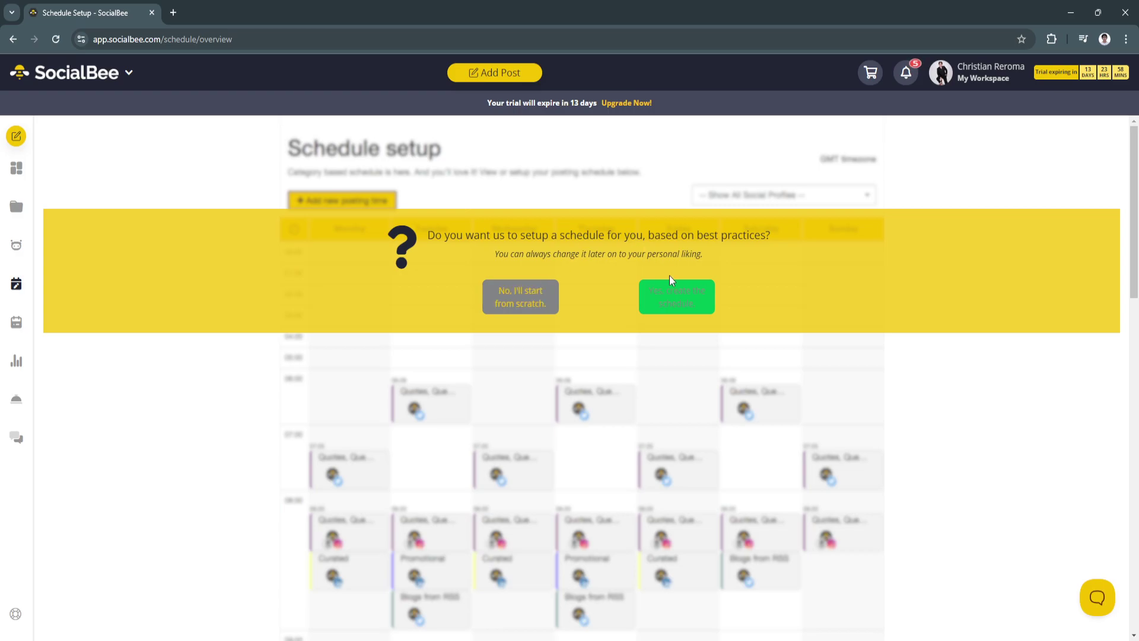
left_click(679, 303)
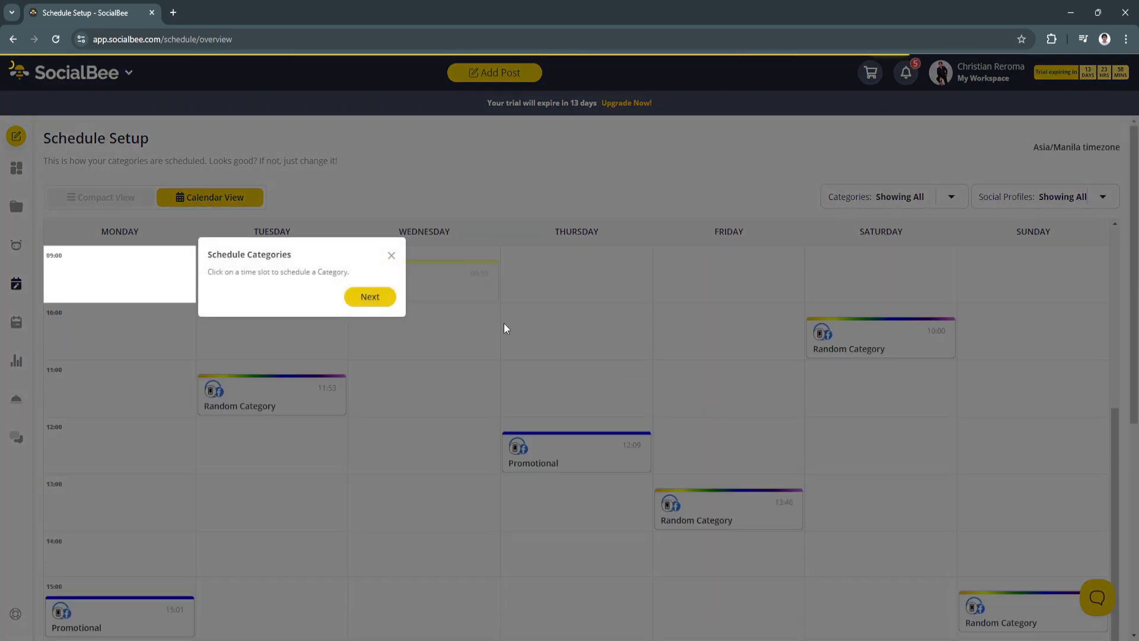
left_click(370, 296)
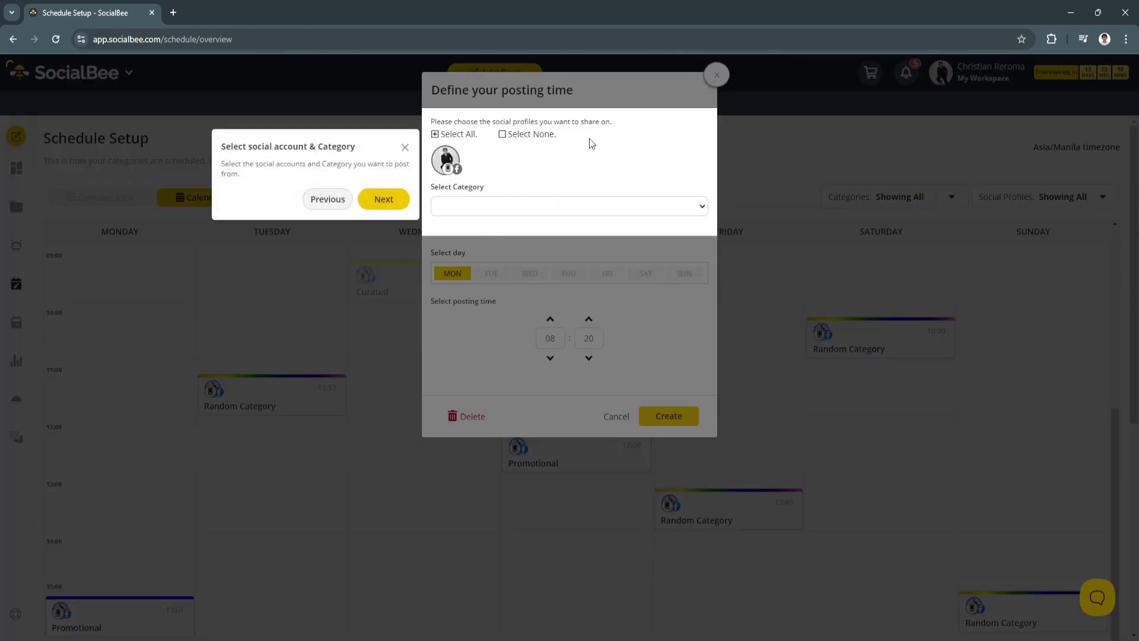
left_click(378, 197)
left_click(386, 341)
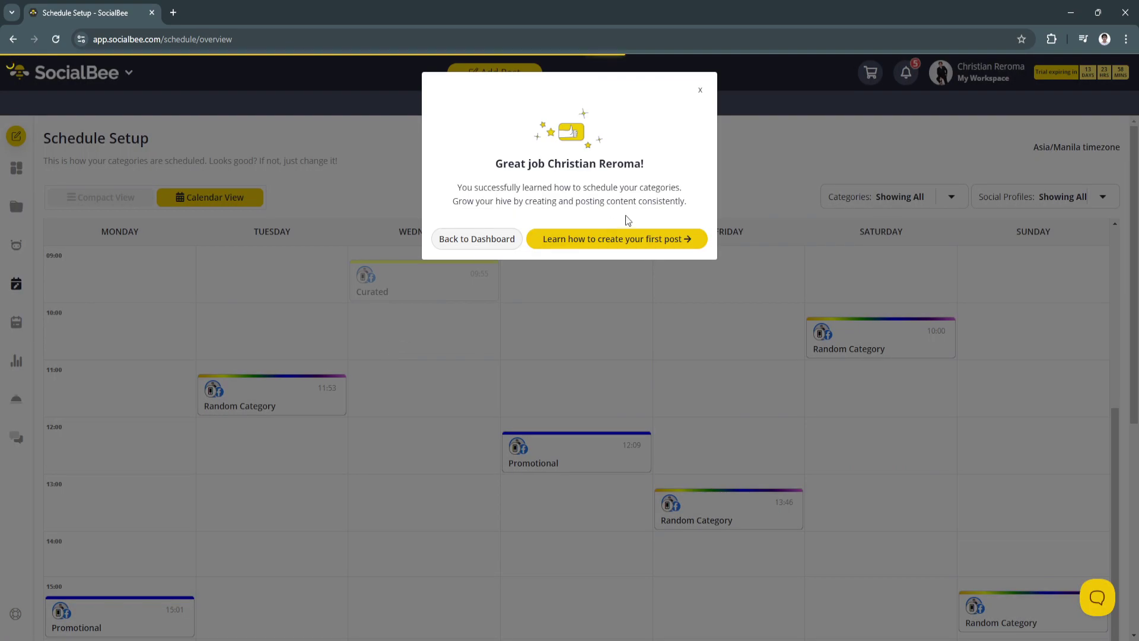
Step: Examine the new post editor's immediate posting option and posting-time picker, and close the editor without saving a post
left_click(562, 247)
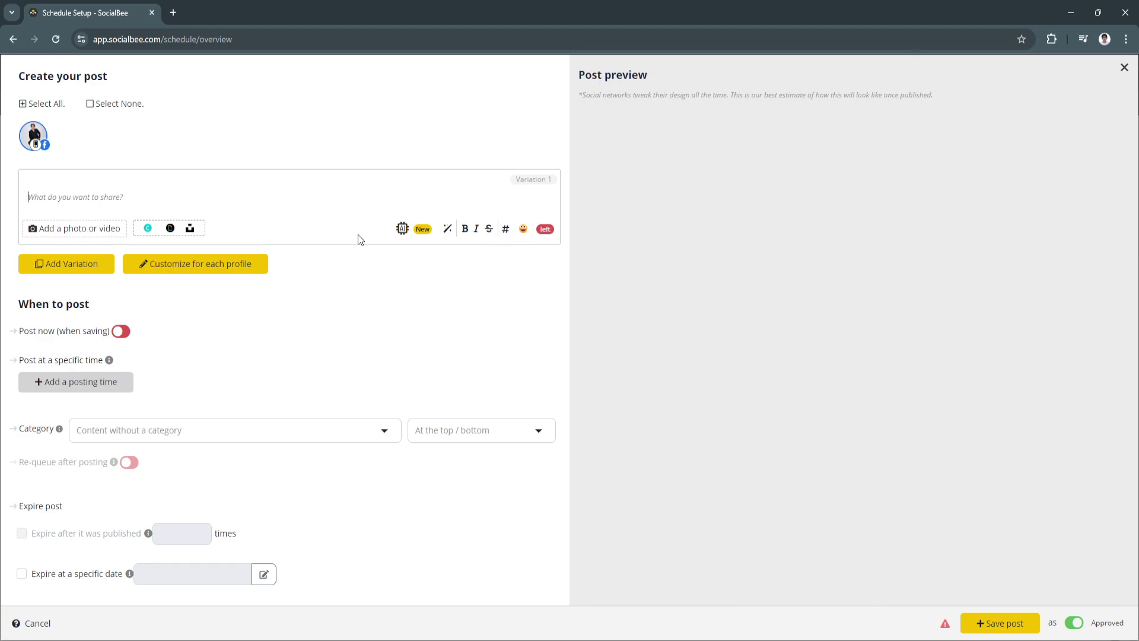
left_click_drag(28, 306, 90, 305)
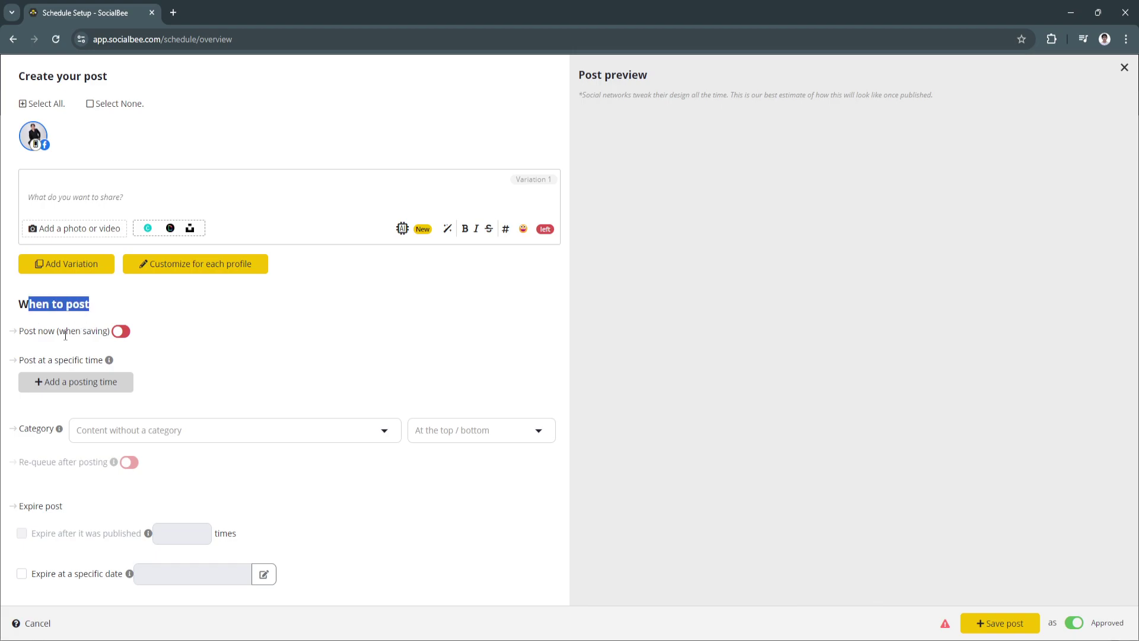
left_click(34, 343)
left_click(121, 335)
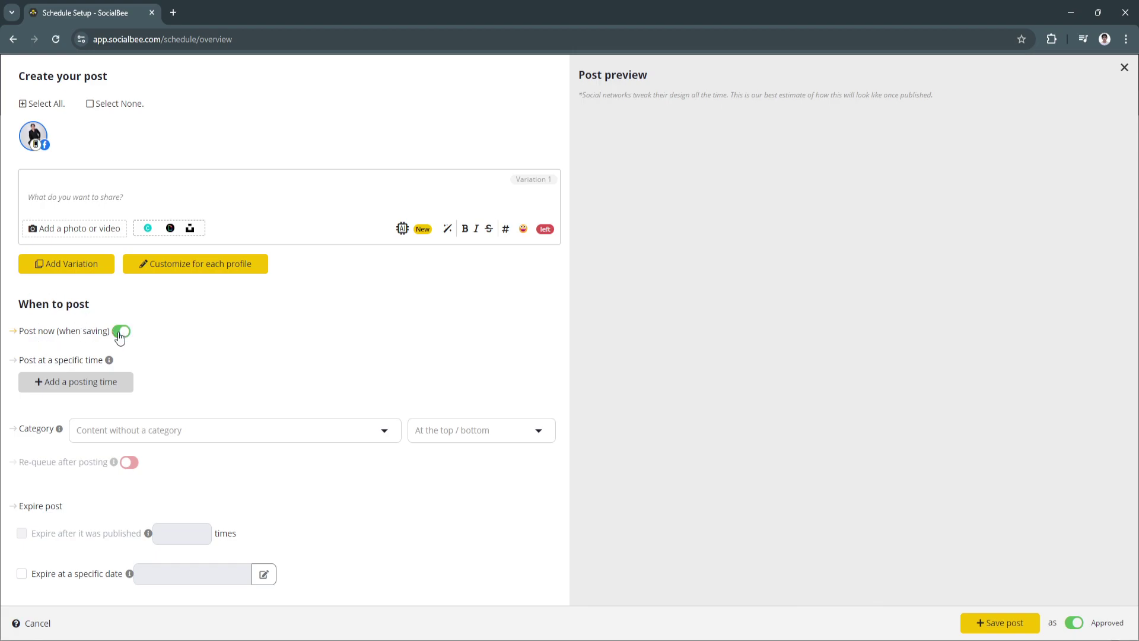
left_click(122, 336)
left_click(73, 389)
left_click_drag(643, 208, 647, 190)
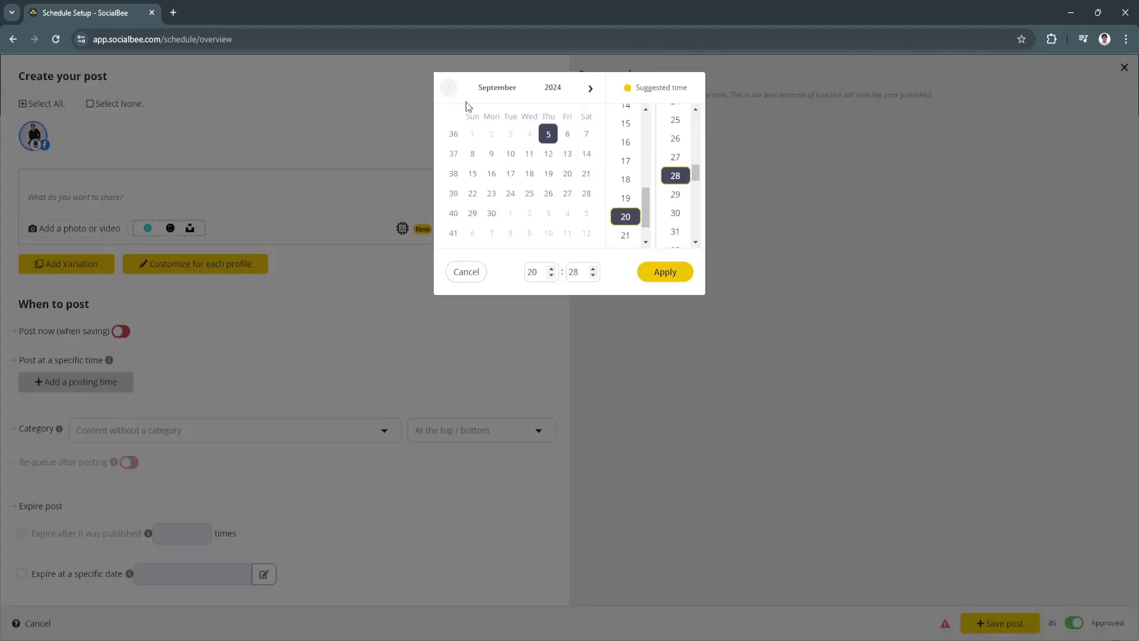
left_click(458, 273)
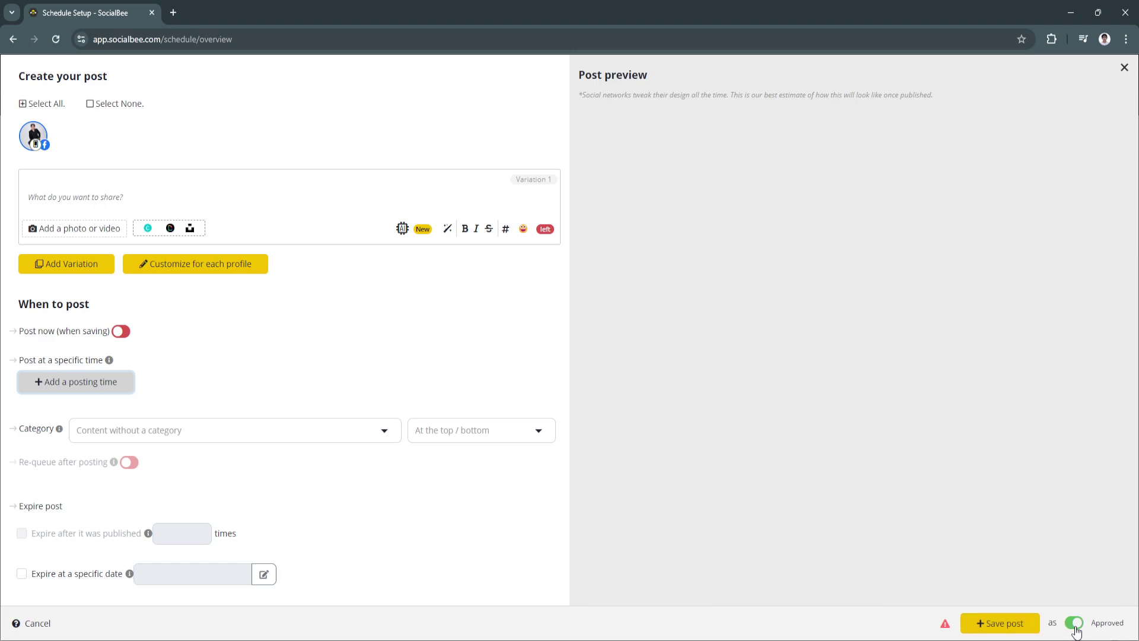
left_click(1124, 68)
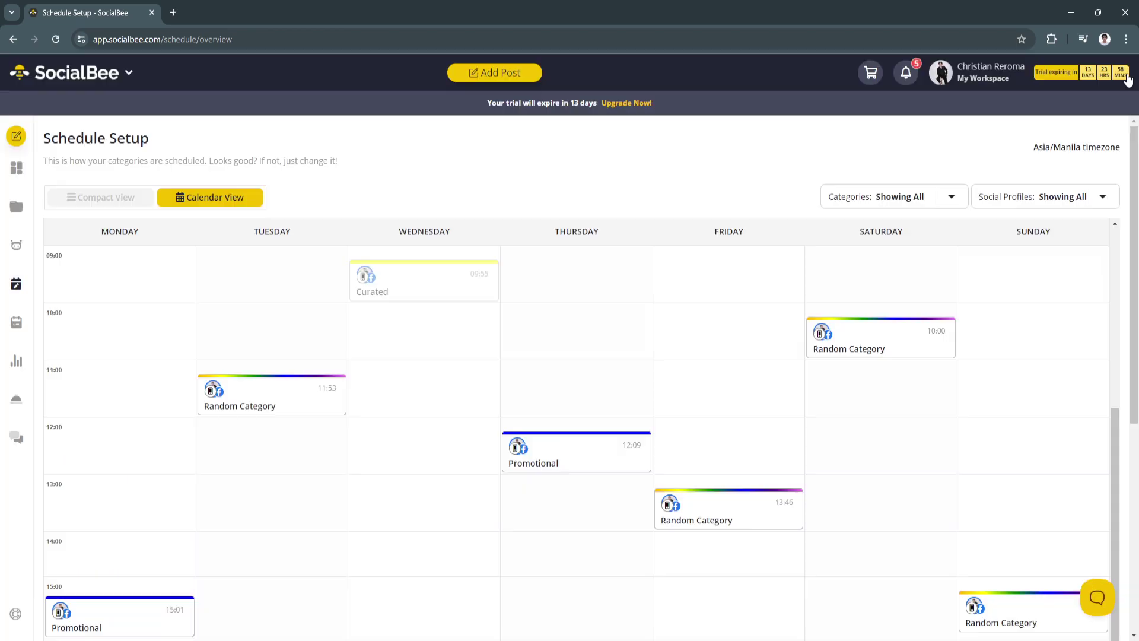
Step: Review the list of upcoming scheduled posts, and open the social profile's post history analytics
left_click(9, 332)
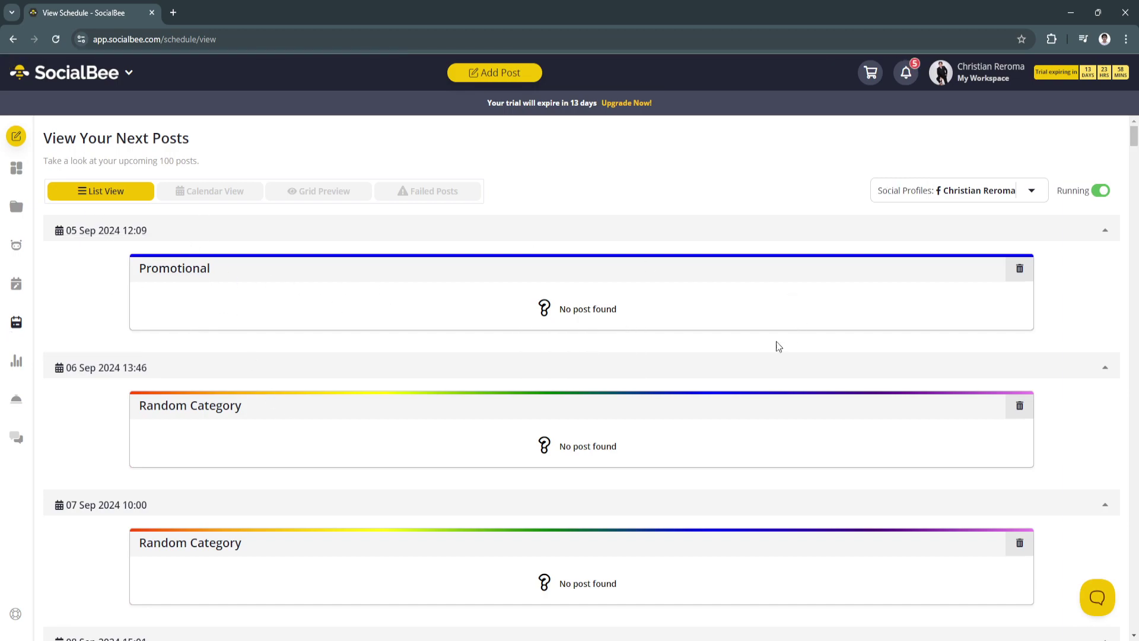
scroll(611, 538, "down", 3)
scroll(611, 538, "up", 4)
left_click(16, 361)
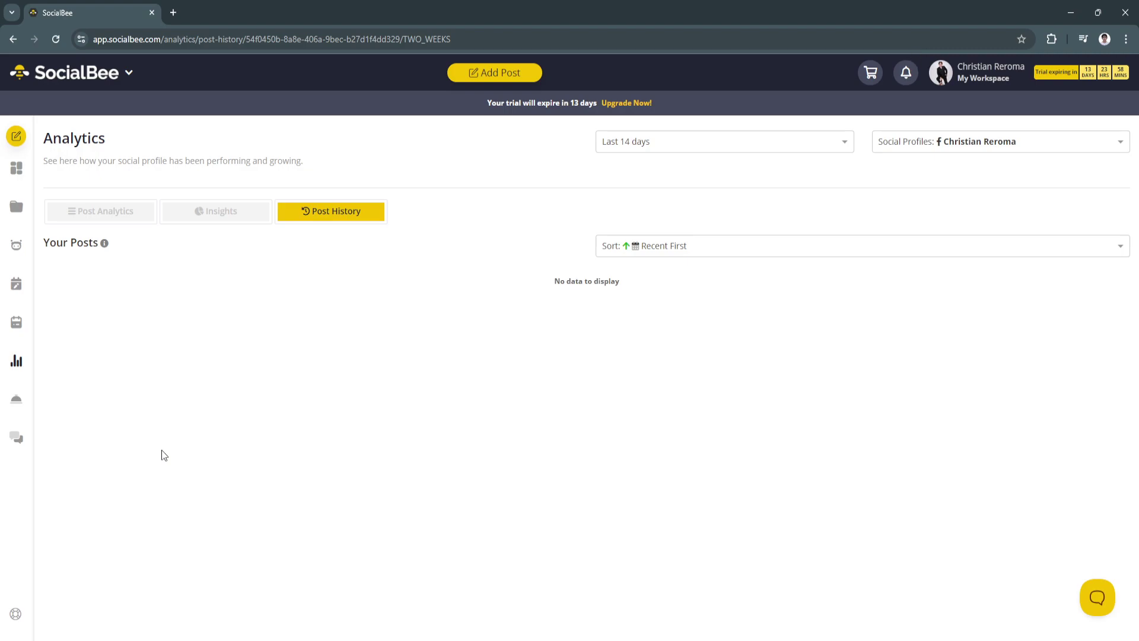
Step: View the ConciergeBee services page, and create a new board named Test in the Engage dashboard
left_click(22, 414)
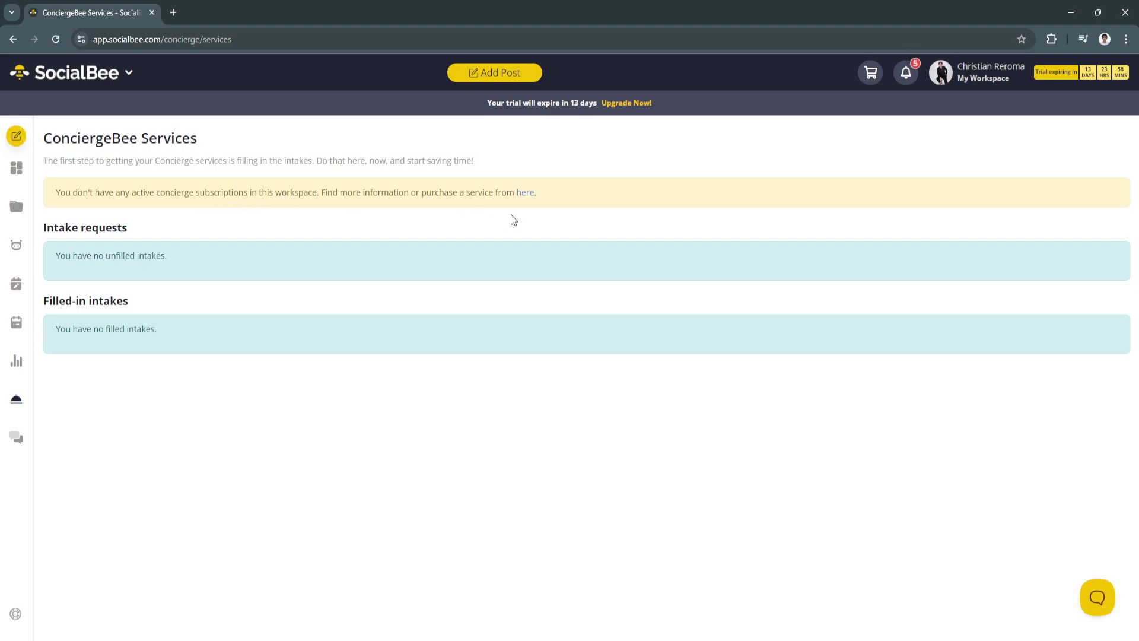
left_click(16, 437)
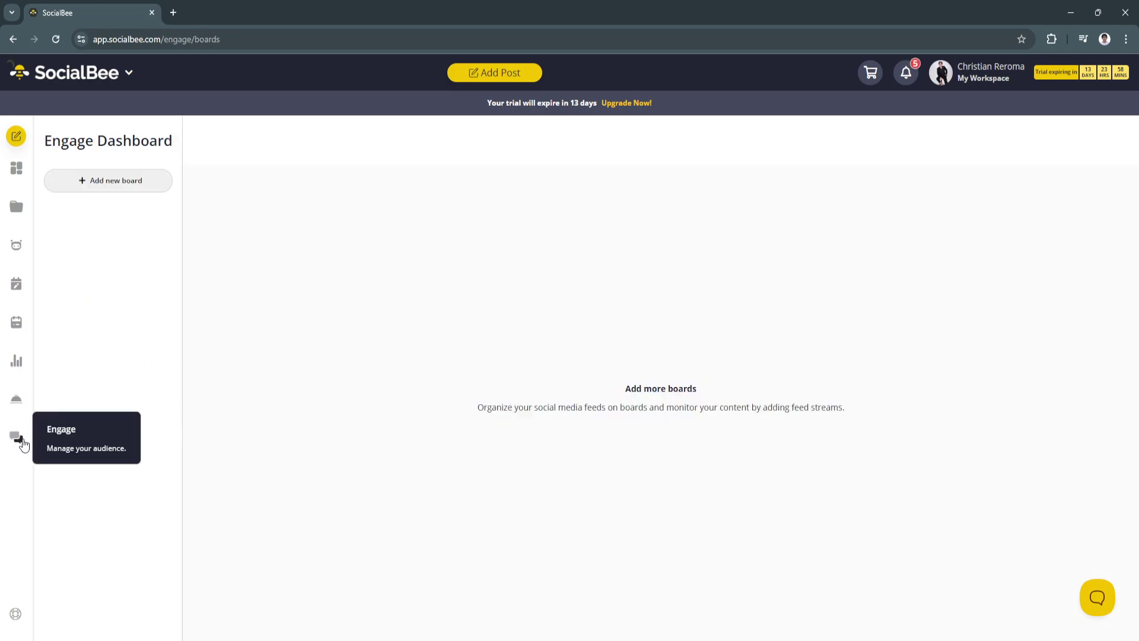
left_click(93, 184)
left_click(539, 153)
type("Test")
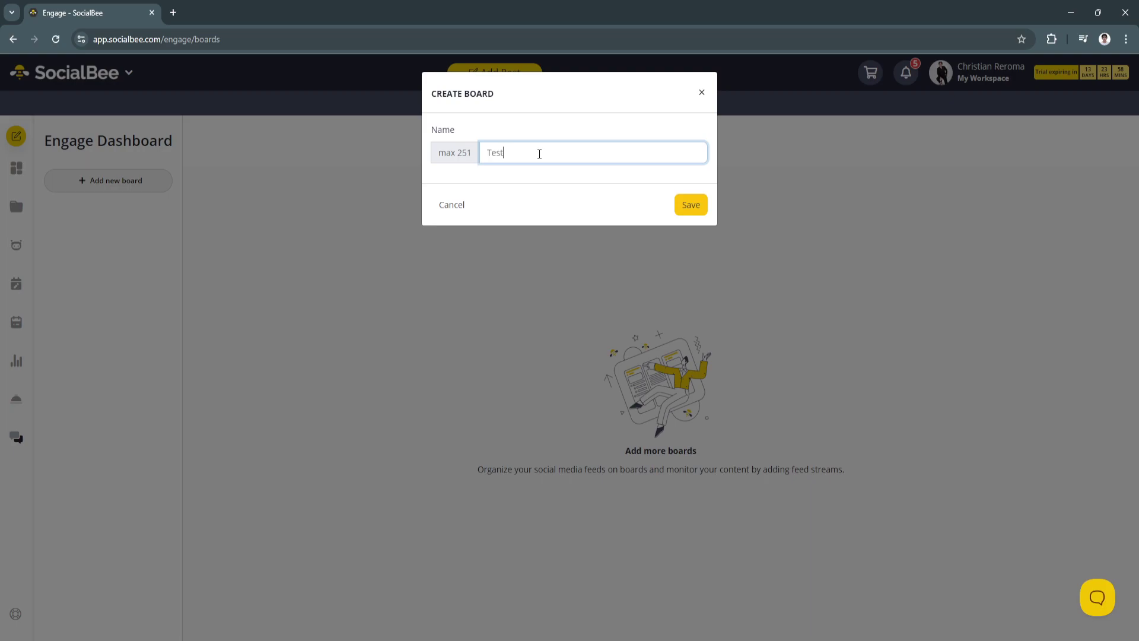
left_click(701, 207)
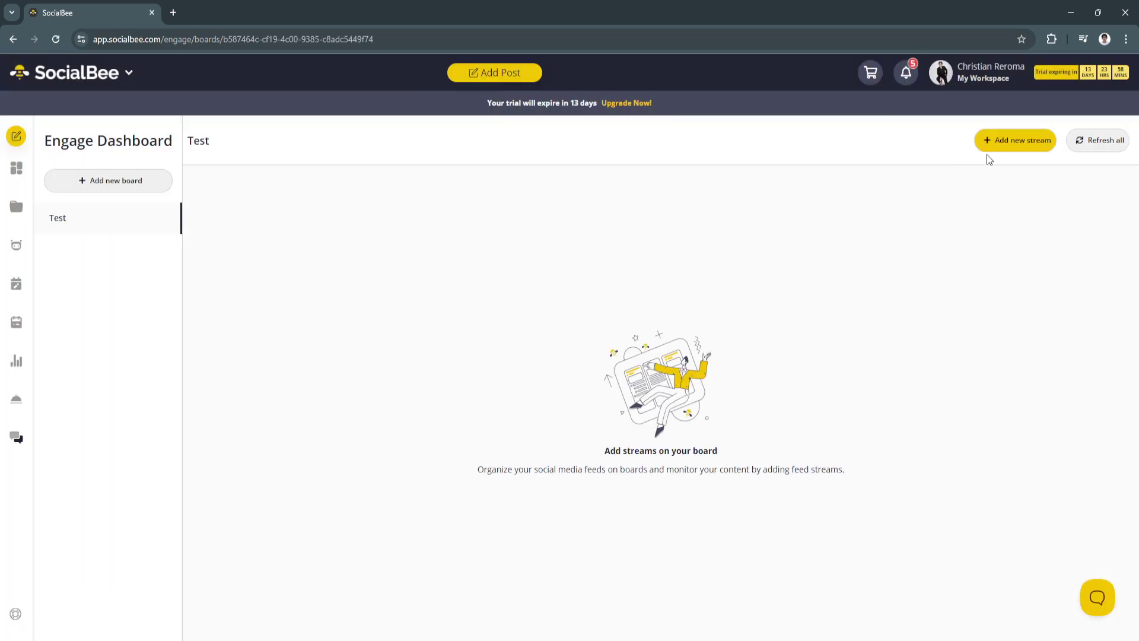
Step: Check the social profiles offered for a new stream on the Test board without adding one, and view the product switcher's options
left_click(1013, 152)
left_click(695, 135)
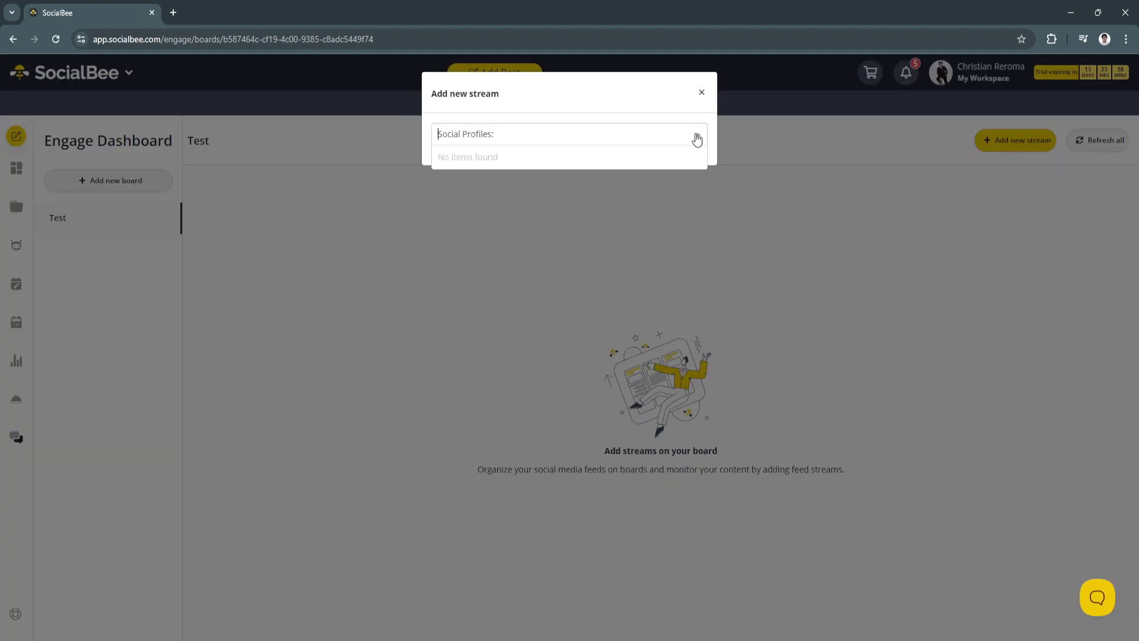
left_click(697, 136)
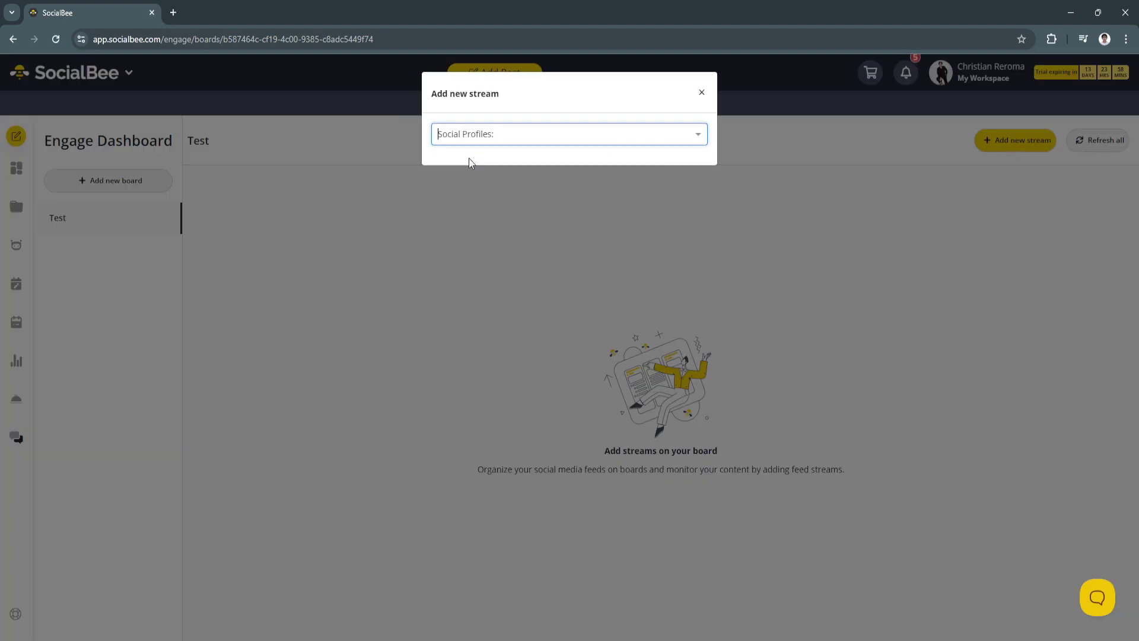
left_click(702, 94)
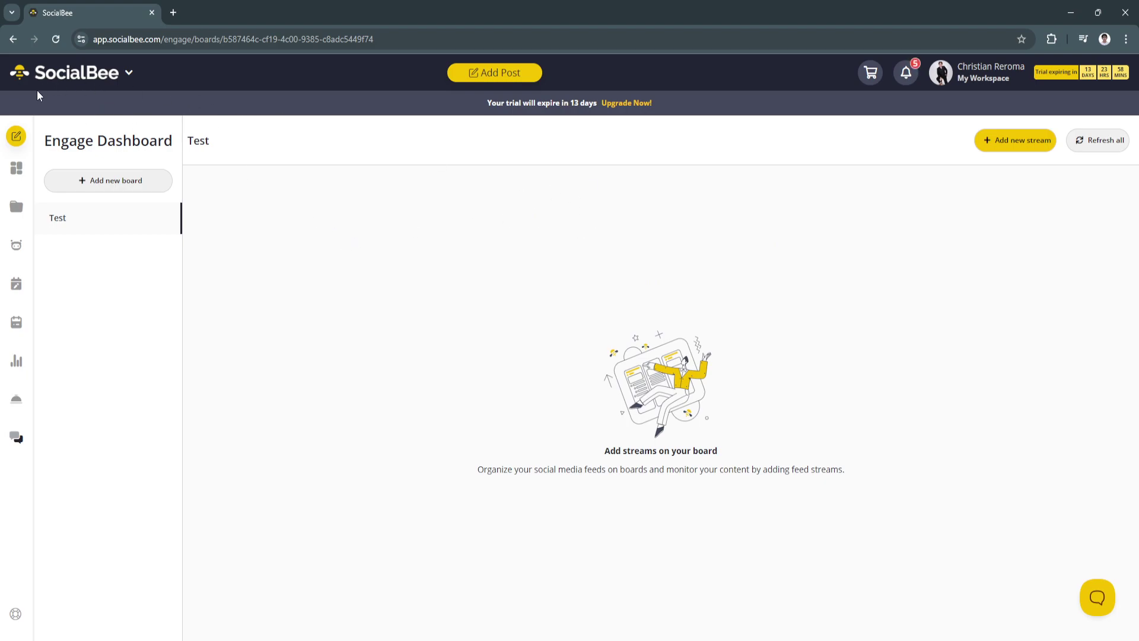
left_click(65, 87)
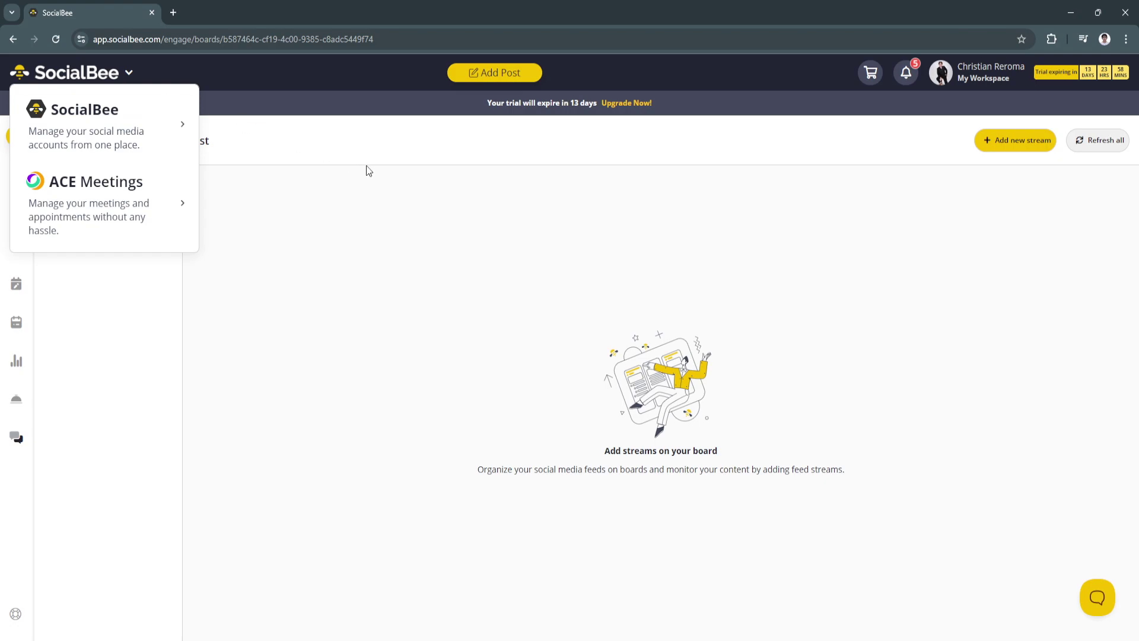
left_click(325, 87)
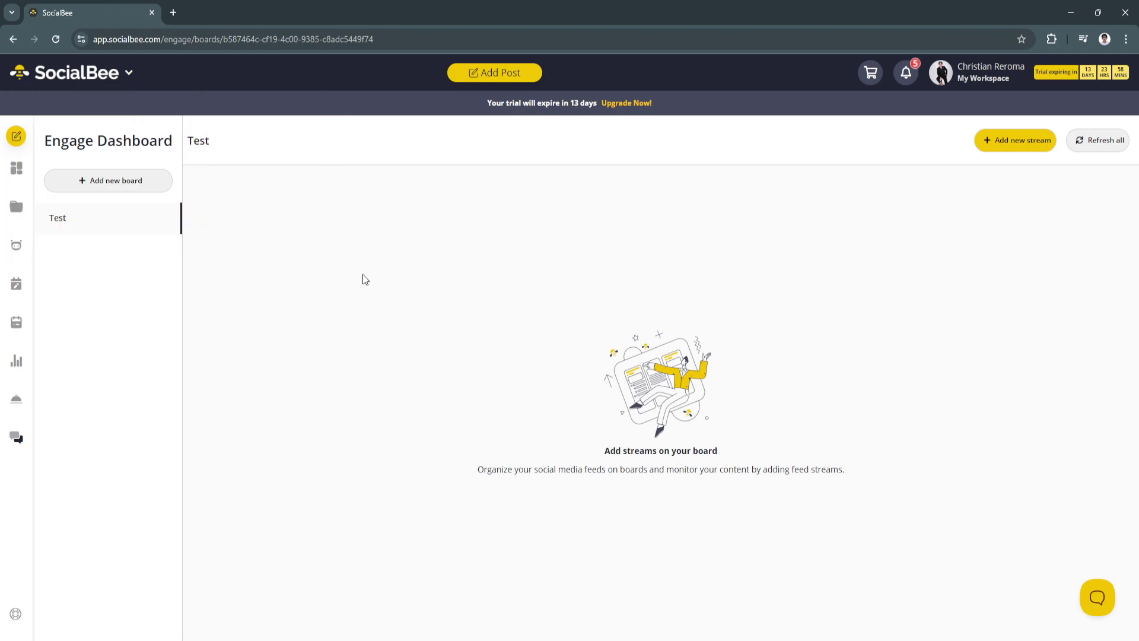